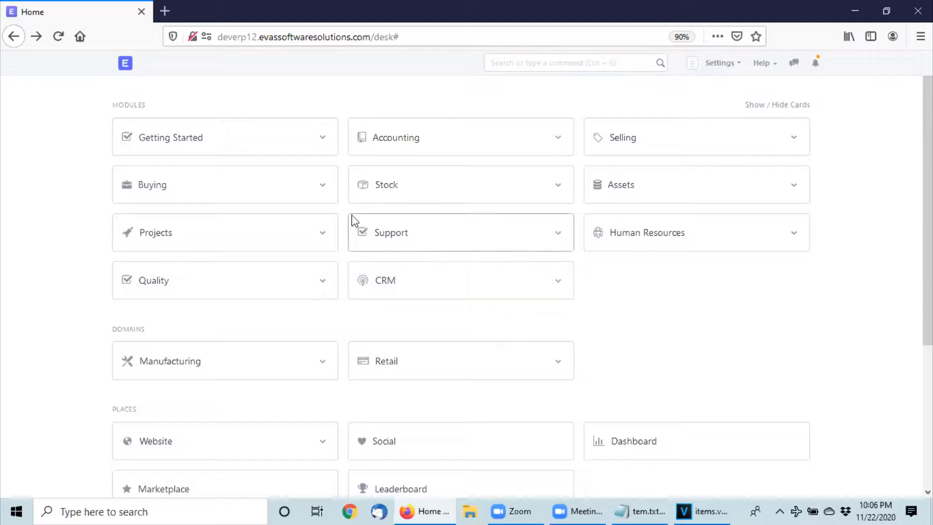
# Start a new item in the Stock module with item code SYSHOURS and item name System Installation Hours.
pyautogui.click(411, 193)
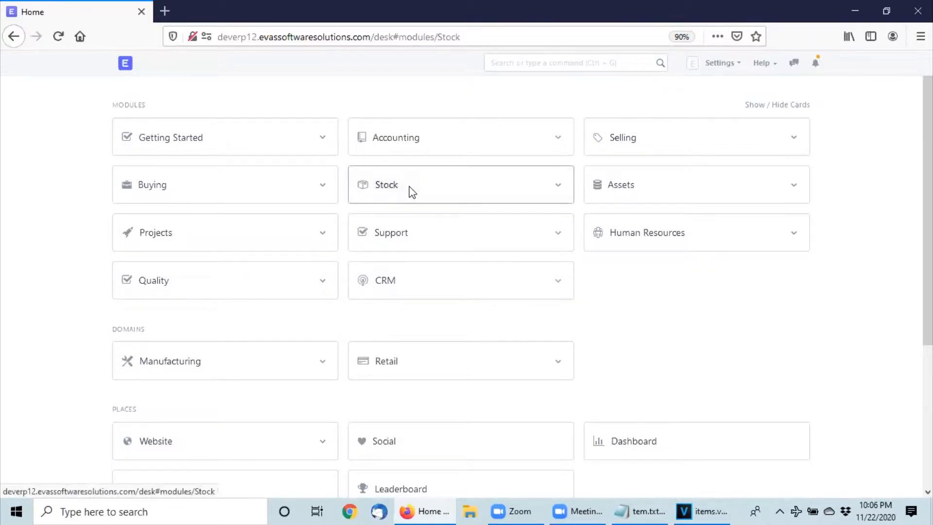
pyautogui.click(146, 310)
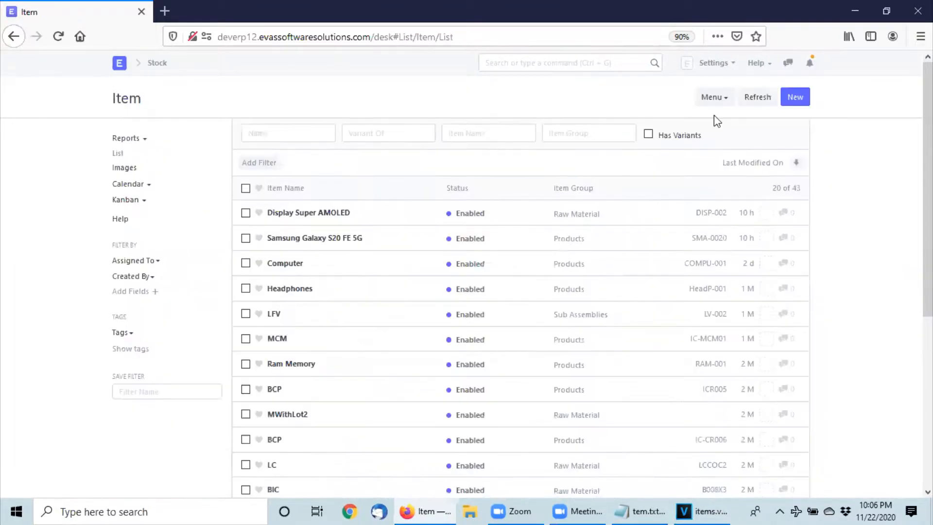
pyautogui.click(797, 97)
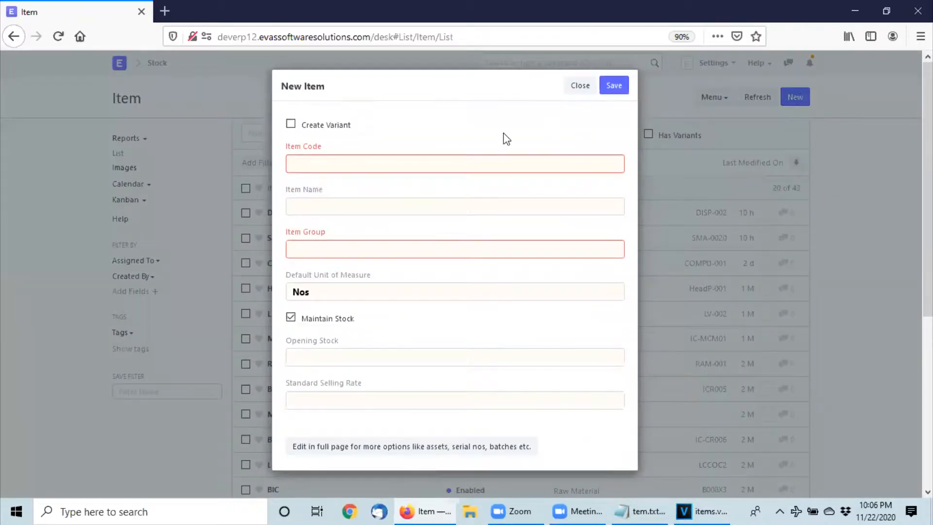
pyautogui.click(315, 168)
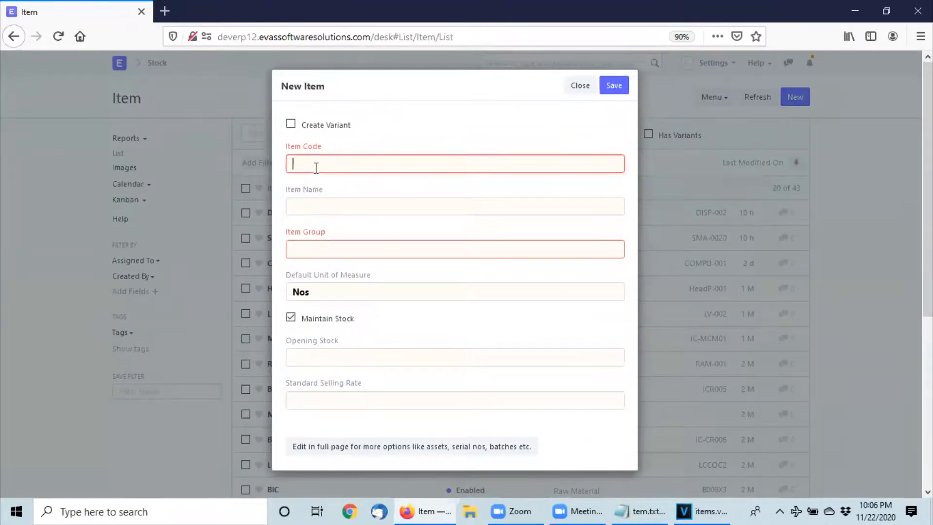
pyautogui.write('SYSHOURS')
pyautogui.rightClick(299, 203)
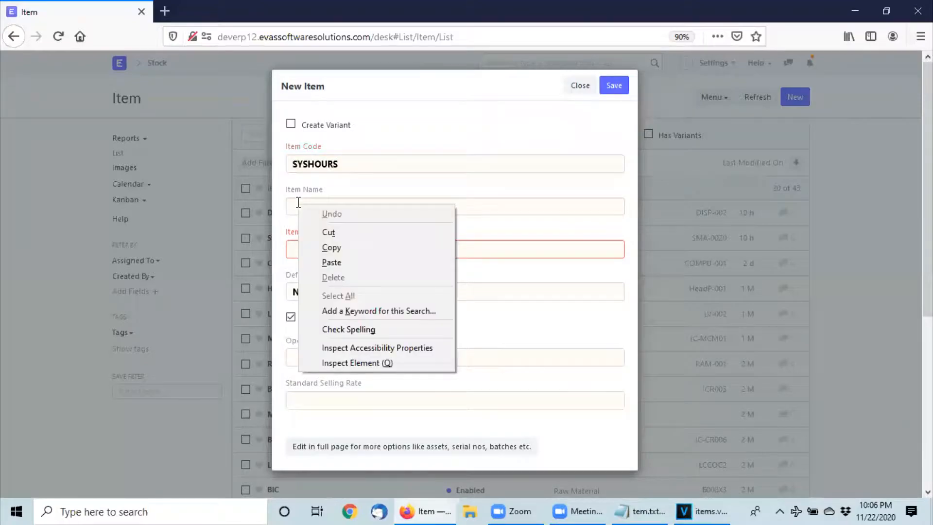
pyautogui.click(332, 262)
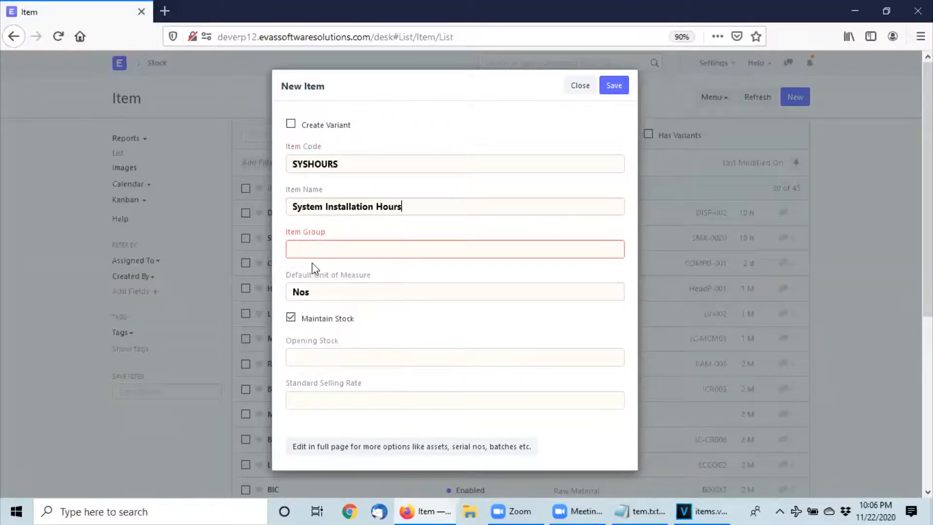
# Assign the new item to the Services item group and save it.
pyautogui.click(298, 248)
pyautogui.write('S')
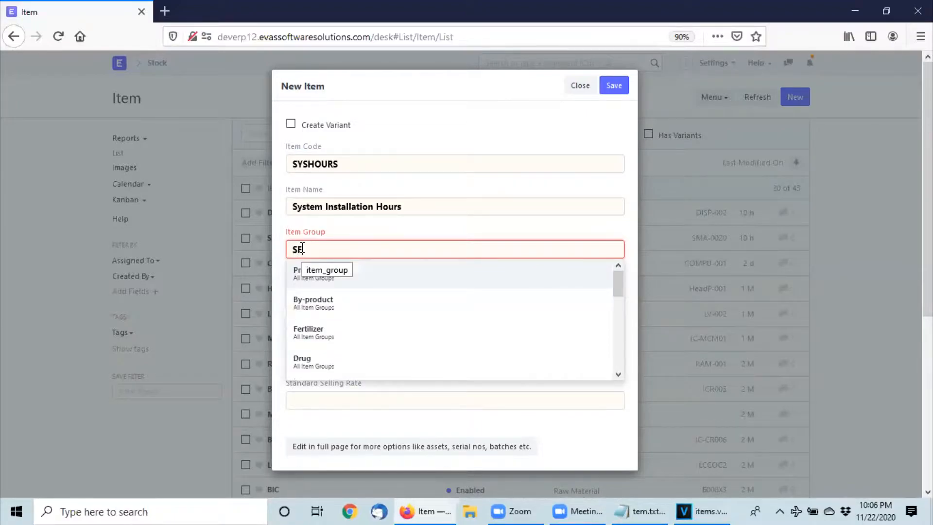
pyautogui.write('E')
pyautogui.click(327, 305)
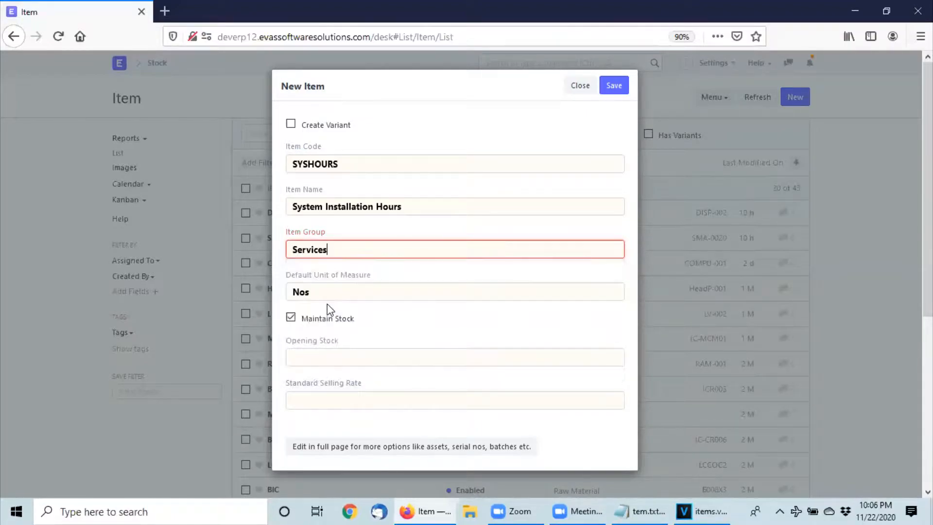
pyautogui.click(616, 87)
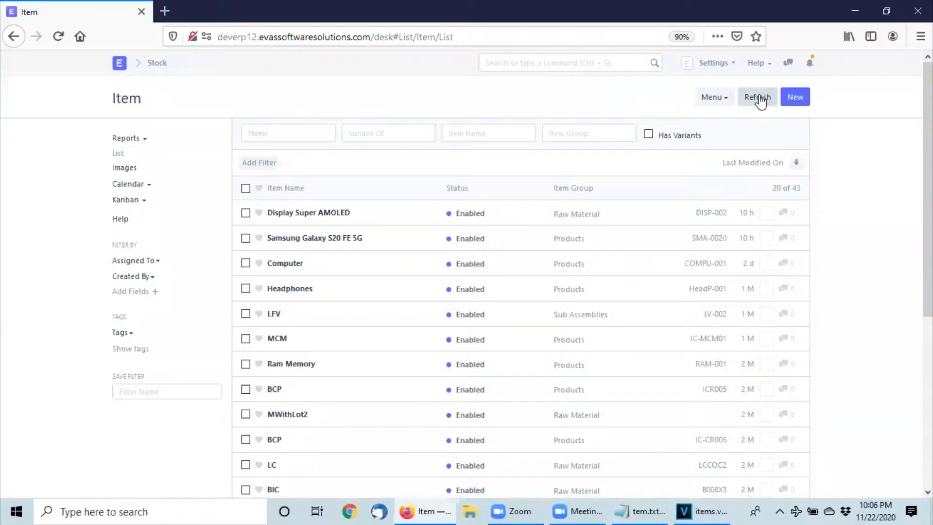
# Open the System Installation Hours item from the refreshed list and turn off Maintain Stock and Include Item In Manufacturing.
pyautogui.click(758, 97)
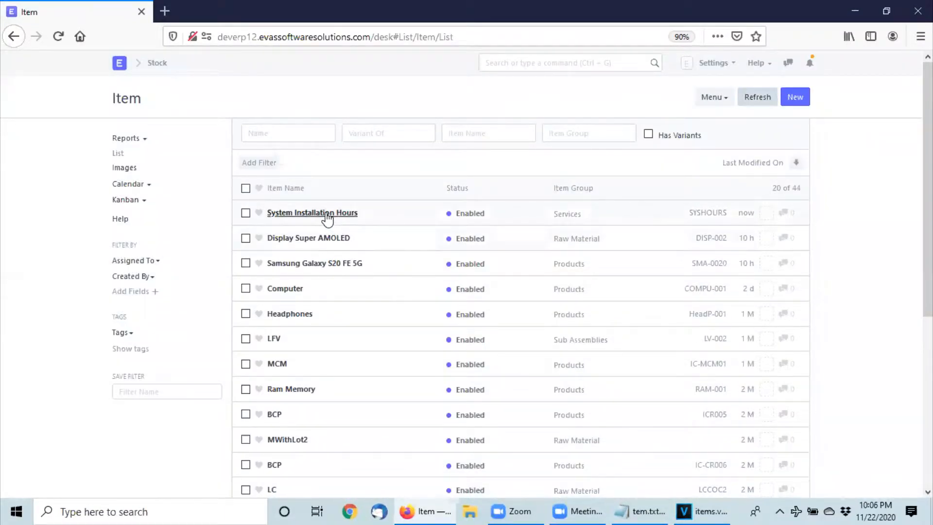
pyautogui.click(325, 214)
pyautogui.scroll(-8, 598, 301)
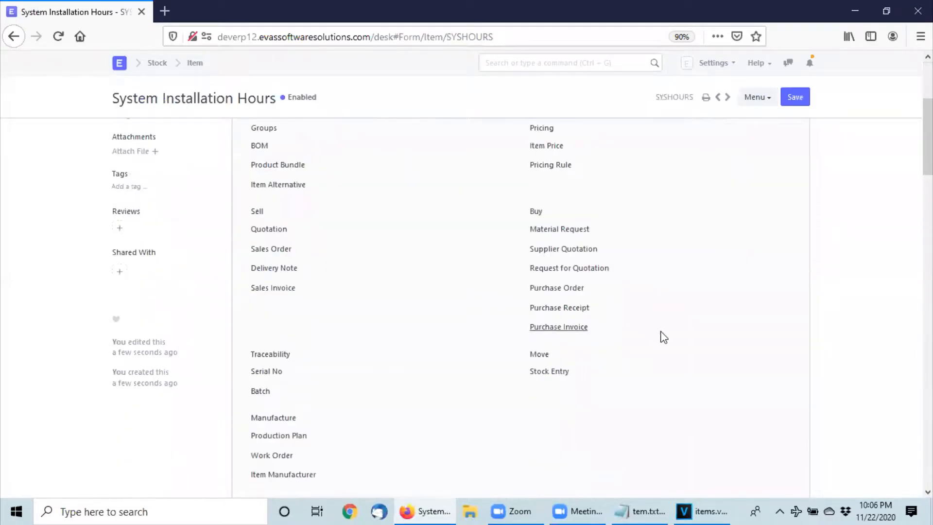
pyautogui.scroll(-3, 663, 358)
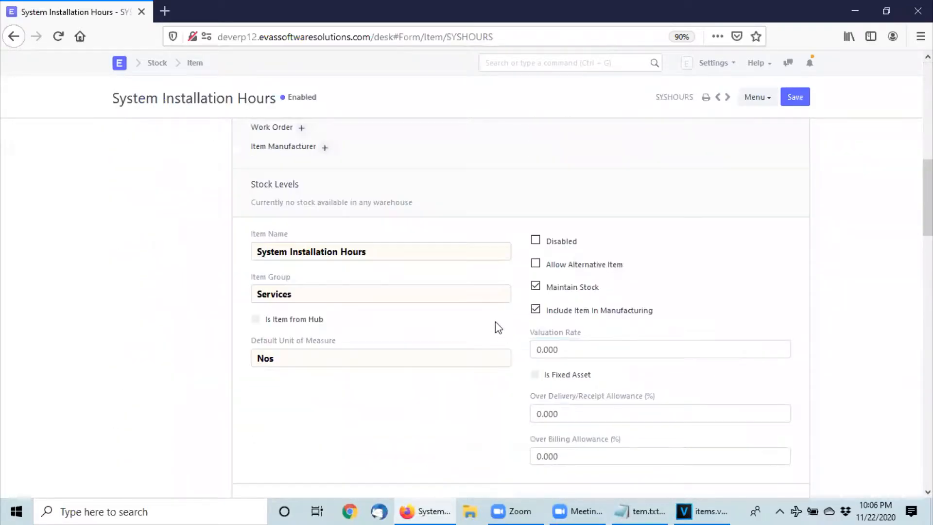
pyautogui.click(536, 287)
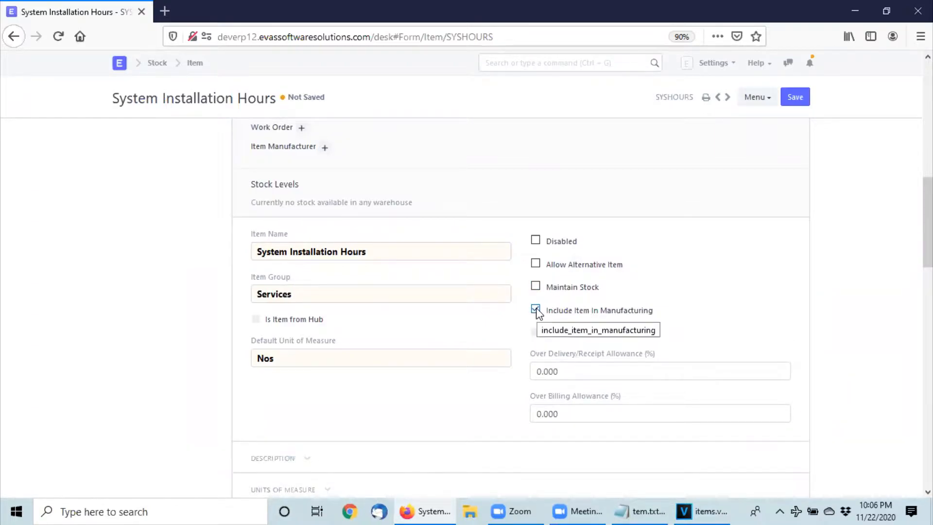
pyautogui.click(536, 310)
# Set the default price list to Standard Selling in the Company12 row of the item defaults.
pyautogui.scroll(-5, 409, 411)
pyautogui.scroll(-4, 369, 336)
pyautogui.scroll(3, 321, 257)
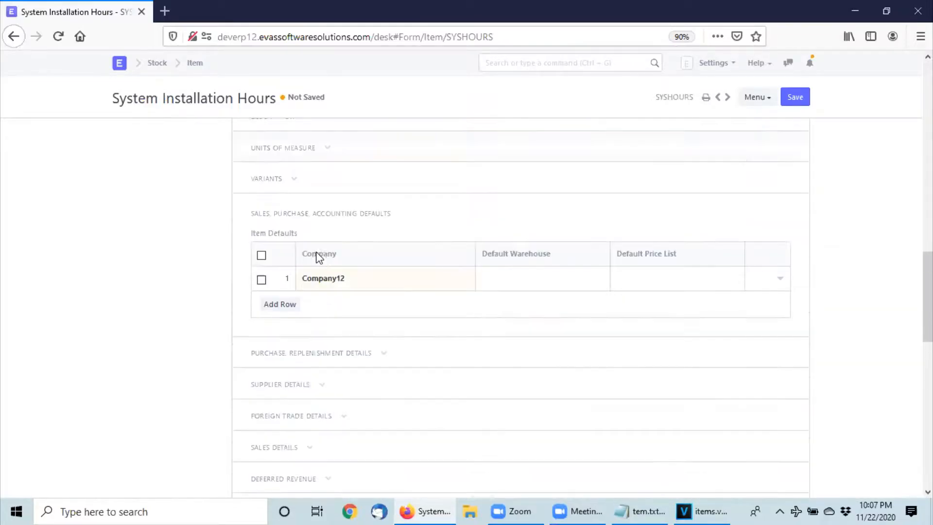
pyautogui.click(636, 292)
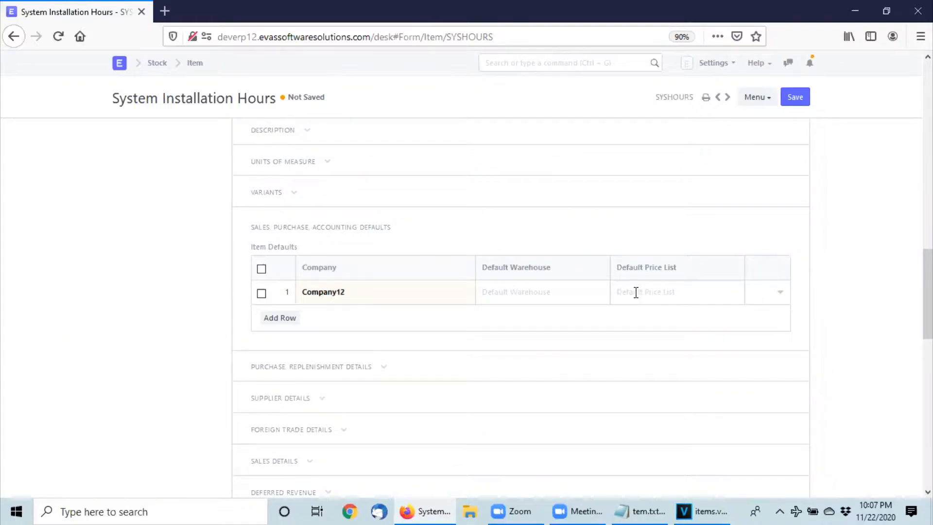
pyautogui.click(636, 292)
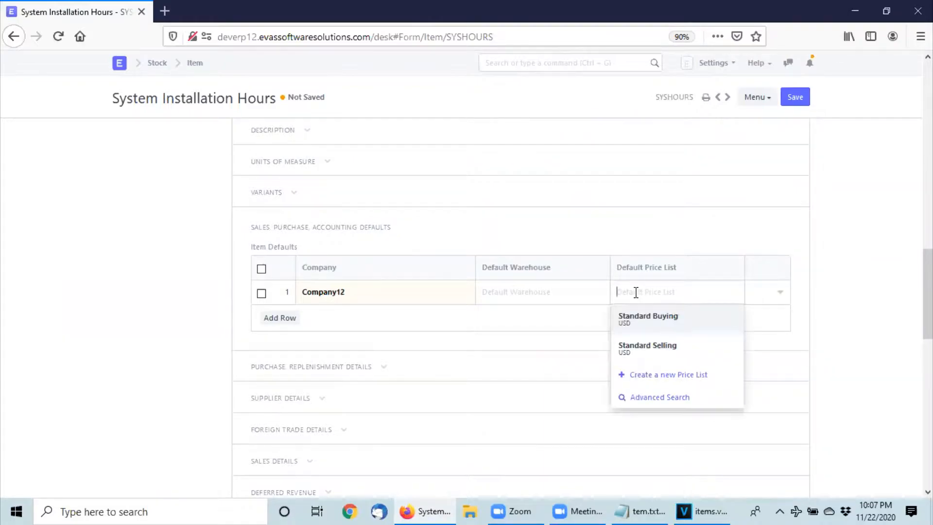
pyautogui.click(663, 352)
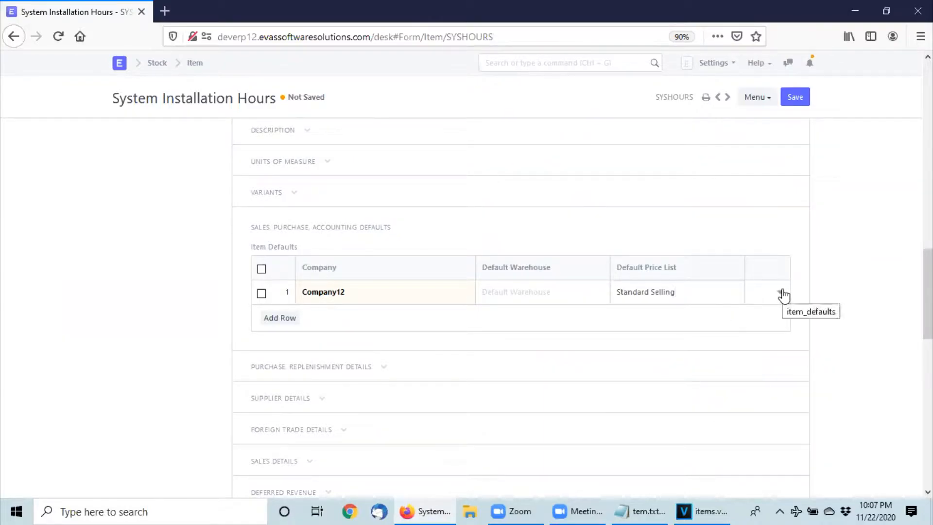
# Set both the default buying and default selling cost centers of the Company12 defaults row to Main - C.
pyautogui.click(782, 293)
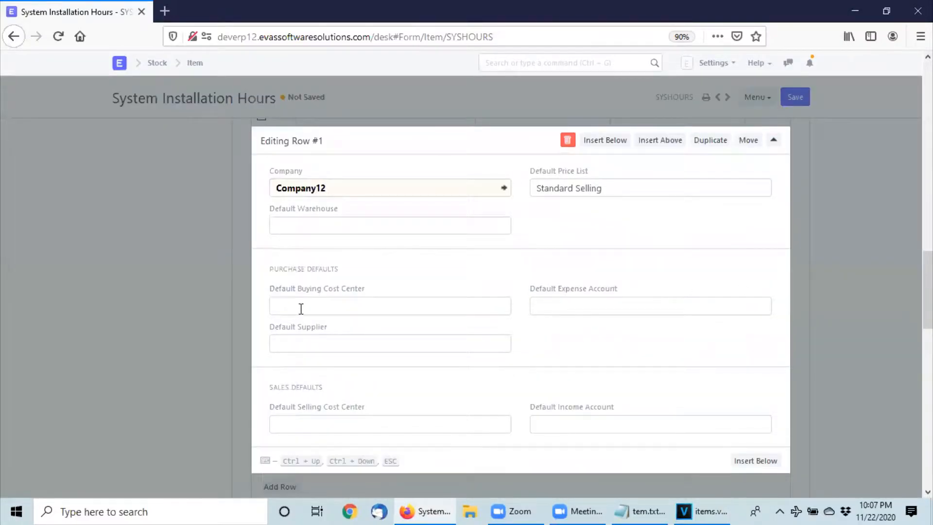
pyautogui.click(301, 309)
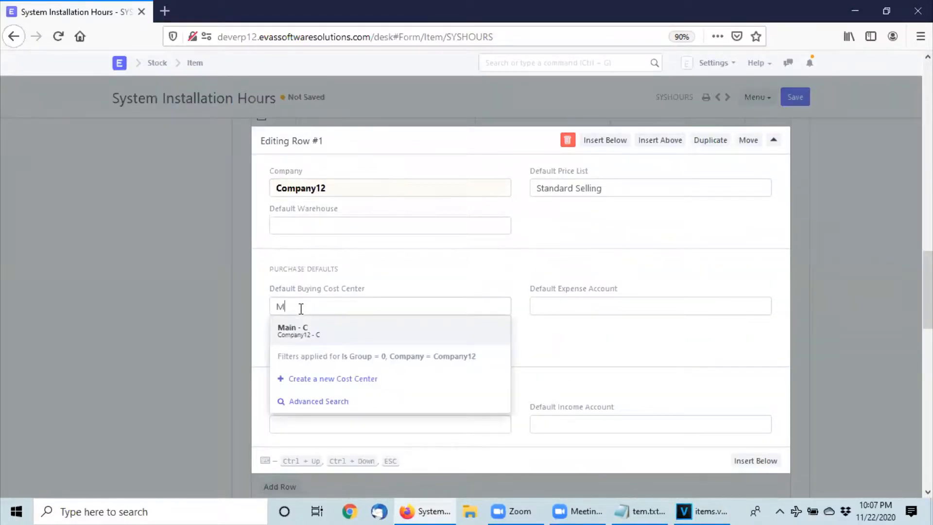
pyautogui.click(293, 332)
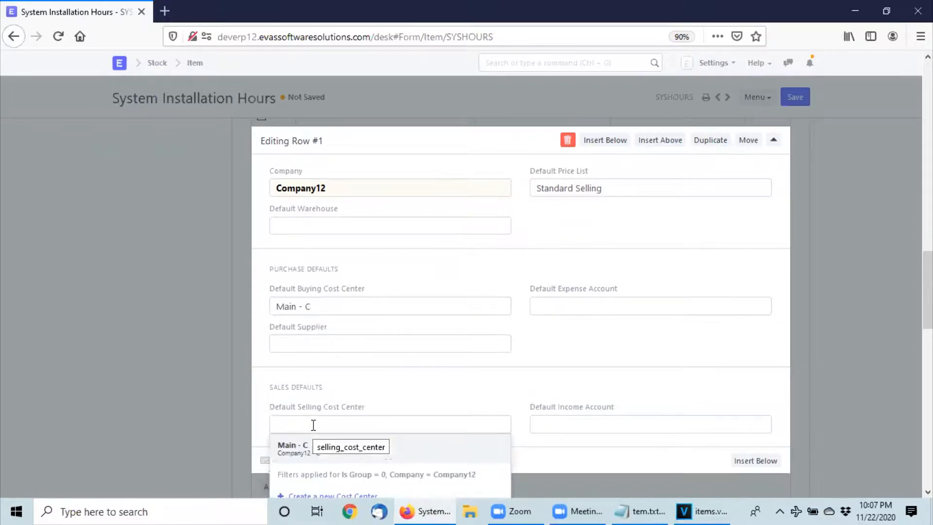
pyautogui.click(295, 447)
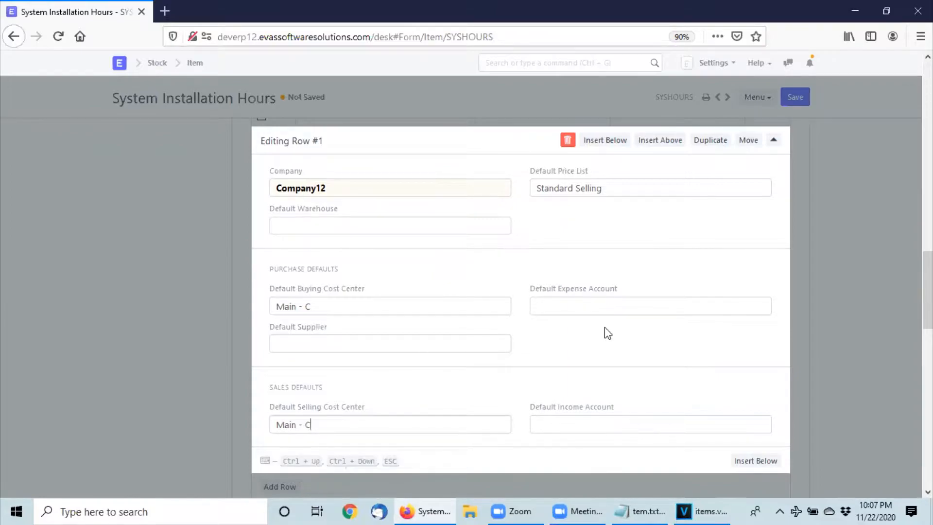
# Set the row's default income account to 4140 - System Installation Revenue - C and close the row editor.
pyautogui.click(550, 424)
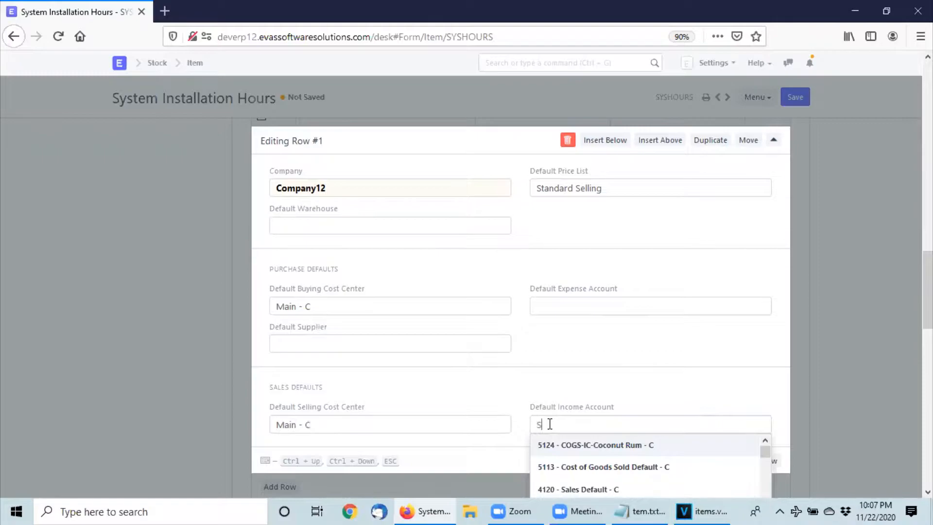
pyautogui.write('SY')
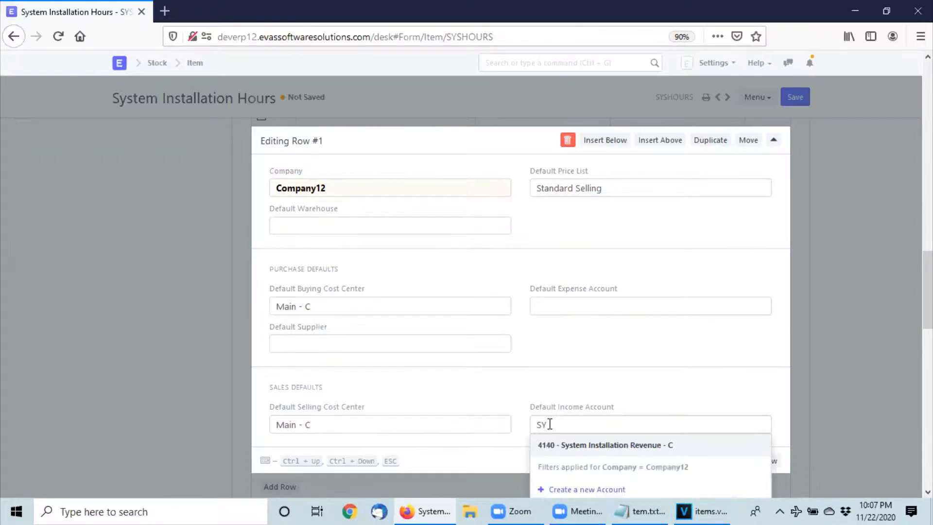
pyautogui.click(645, 446)
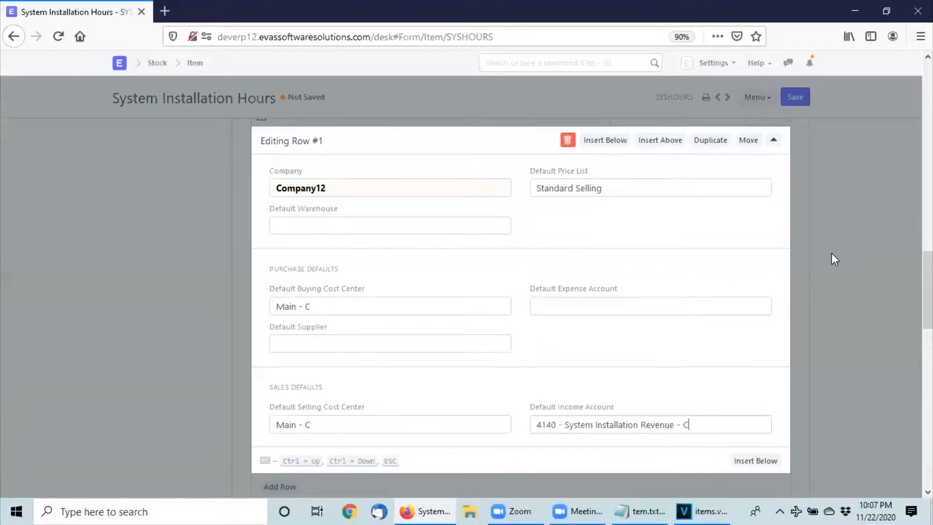
pyautogui.click(816, 278)
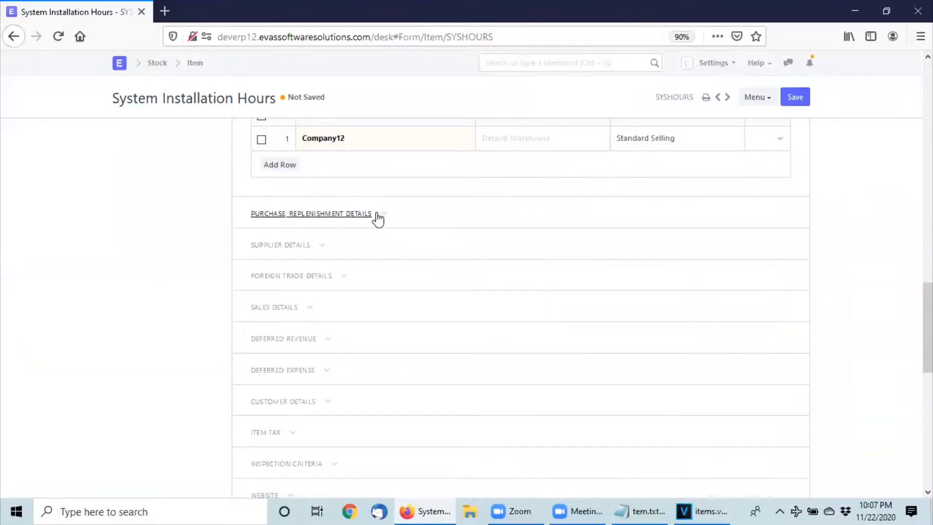
# Make sure Is Purchase Item is off and Is Sales Item is on in the purchase and sales details, and save the item.
pyautogui.click(312, 226)
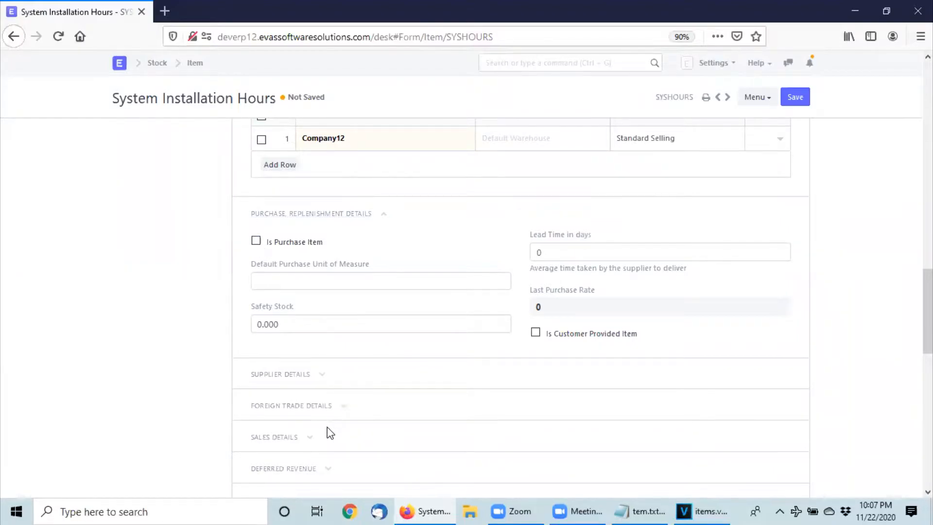
pyautogui.click(314, 446)
pyautogui.scroll(-3, 375, 444)
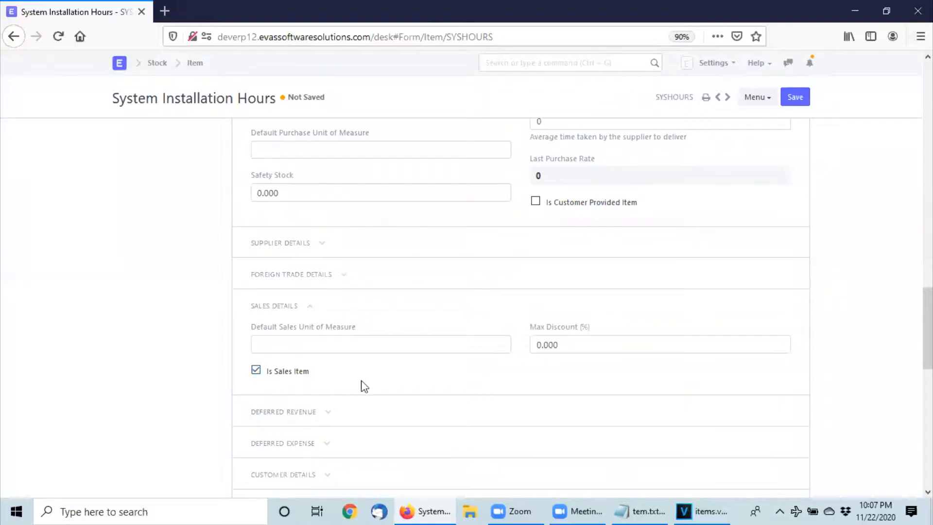
pyautogui.scroll(12, 683, 263)
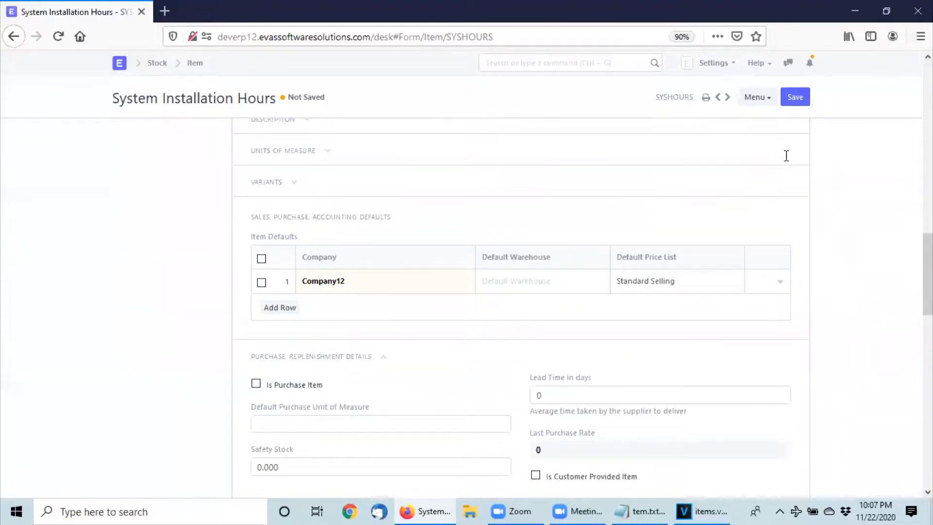
pyautogui.click(794, 97)
# Start a new item price for SYSHOURS from the item's pricing links, using the Standard Selling price list.
pyautogui.scroll(-2, 602, 333)
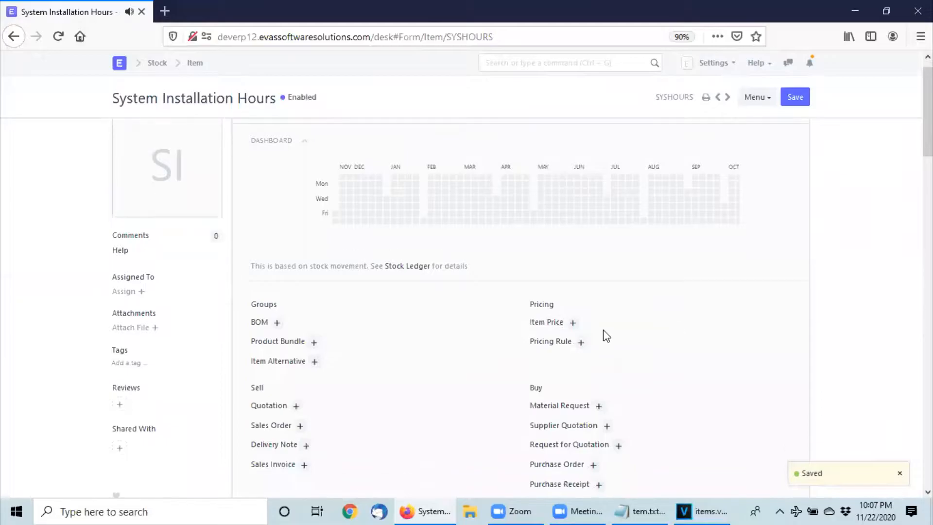
pyautogui.click(544, 281)
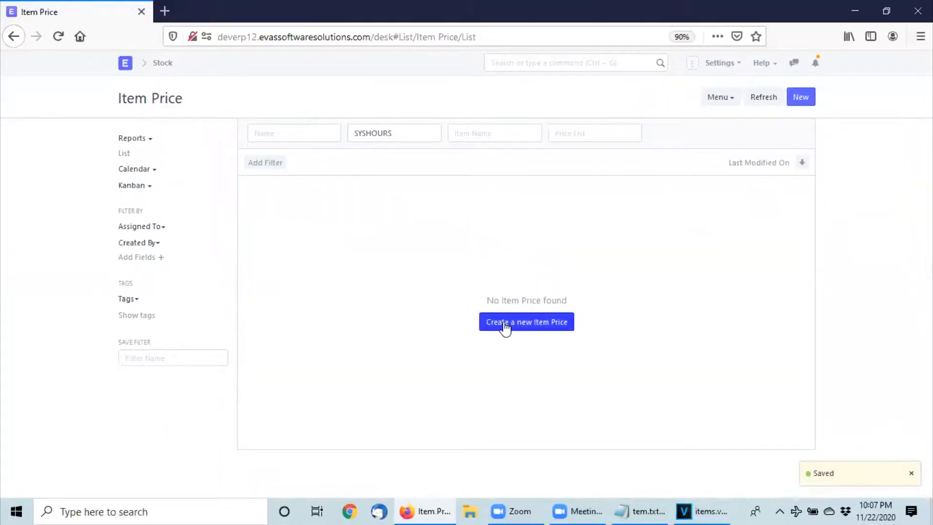
pyautogui.click(511, 323)
pyautogui.click(318, 176)
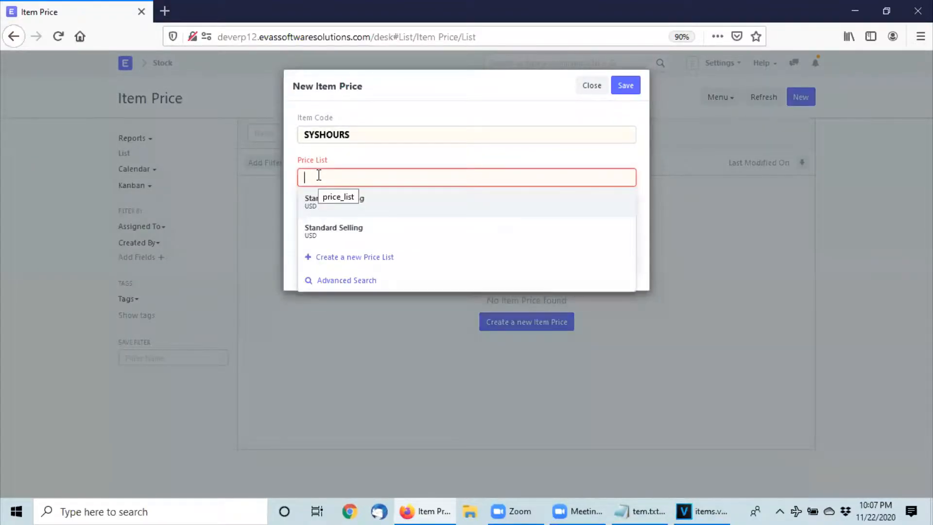
pyautogui.click(361, 237)
# Set the item price rate to 20, save it, refresh the price list view and return to the item record.
pyautogui.click(349, 219)
pyautogui.write('2')
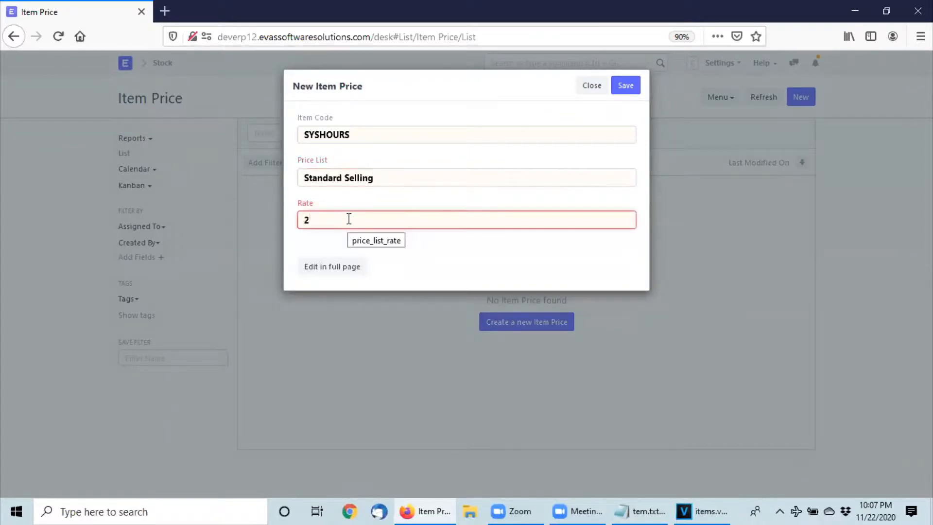
pyautogui.write('0')
pyautogui.click(626, 89)
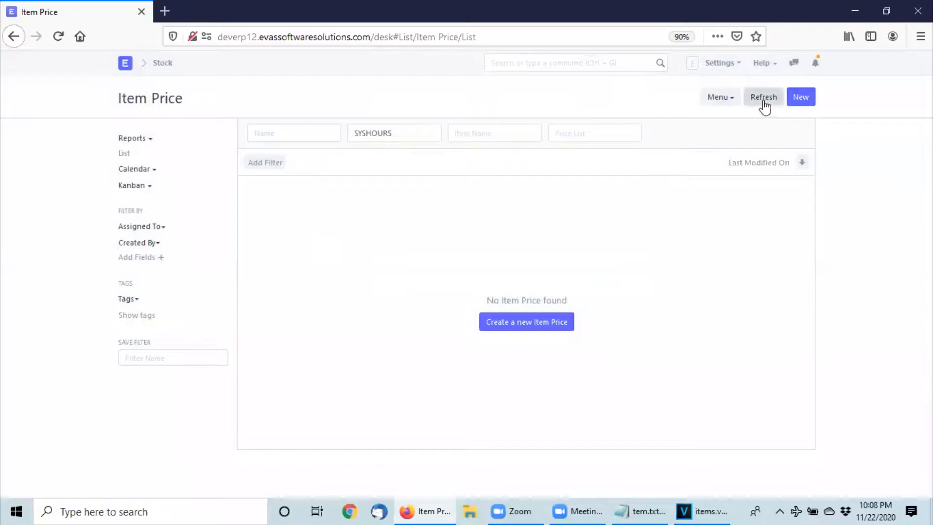
pyautogui.click(764, 99)
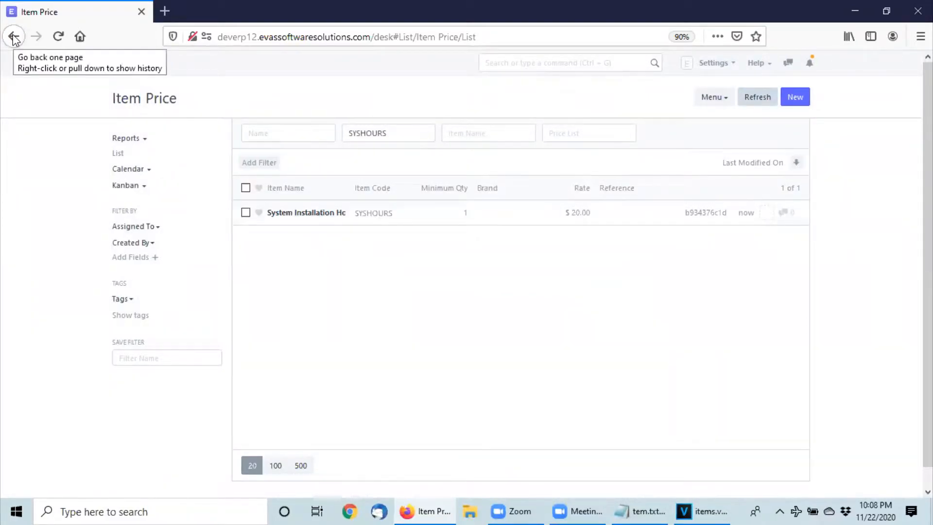
pyautogui.click(13, 37)
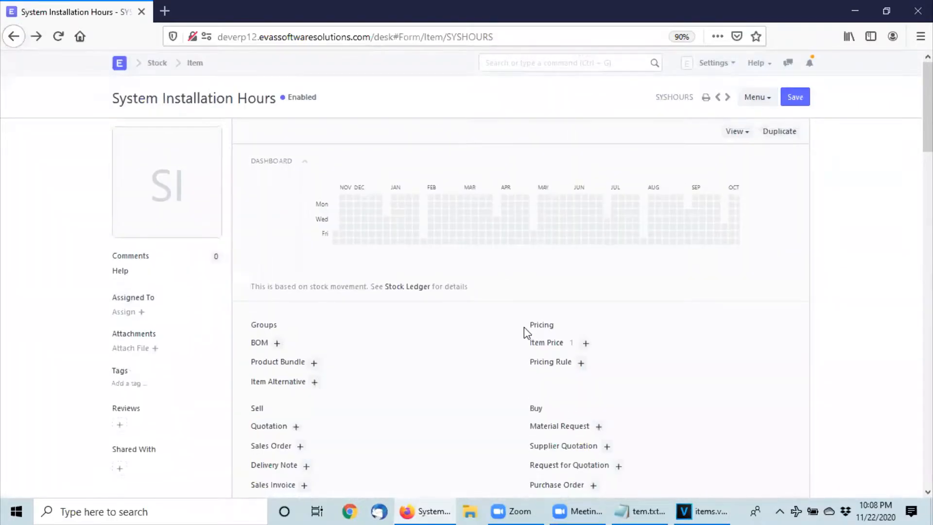
pyautogui.scroll(-2, 524, 328)
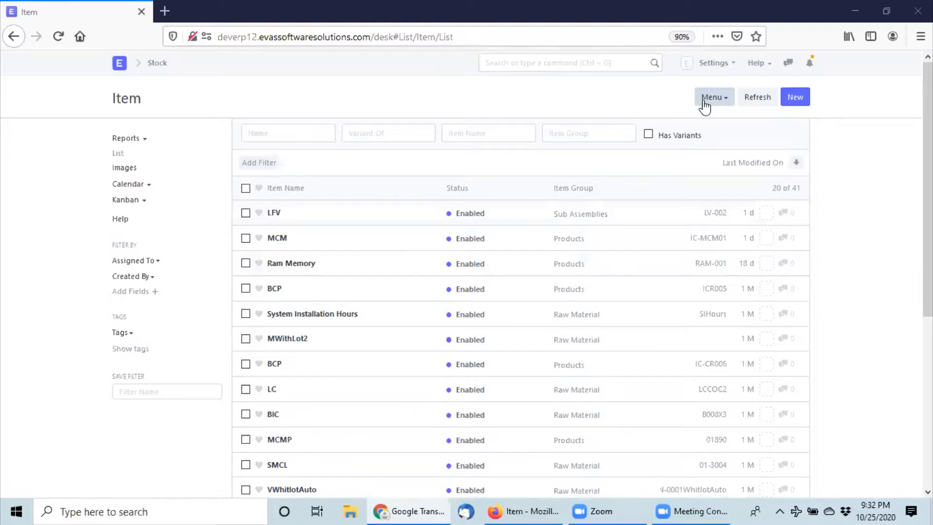
# Start a new item named Headphones with the item code HeadP-001.
pyautogui.click(797, 103)
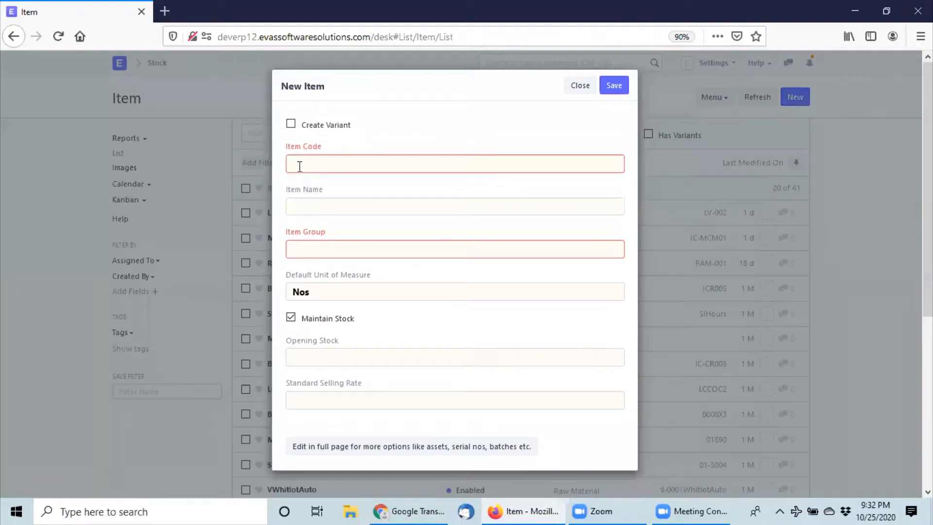
pyautogui.rightClick(303, 205)
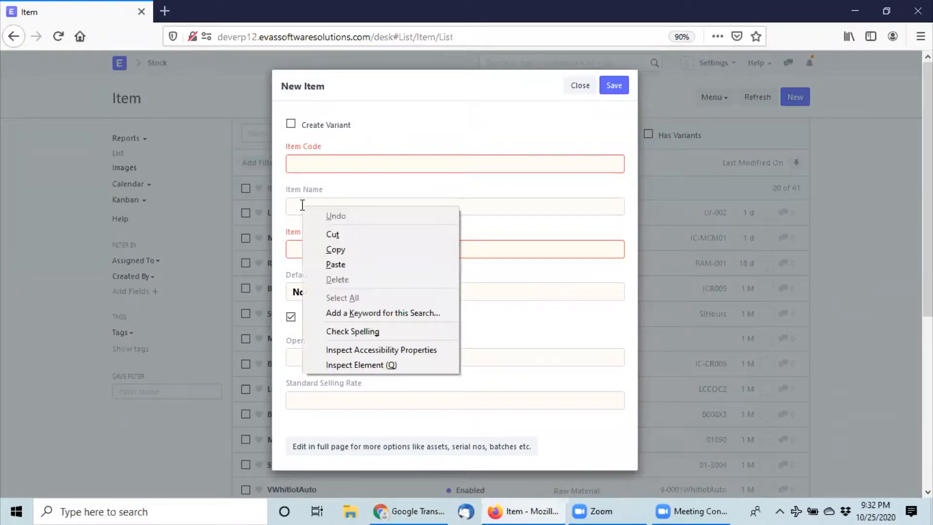
pyautogui.click(336, 265)
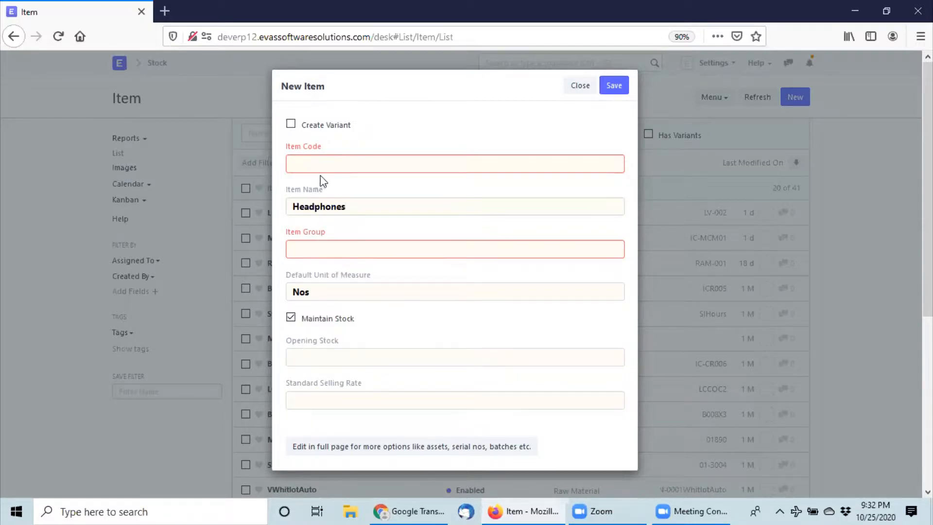
pyautogui.click(308, 165)
pyautogui.write('HEadP-001')
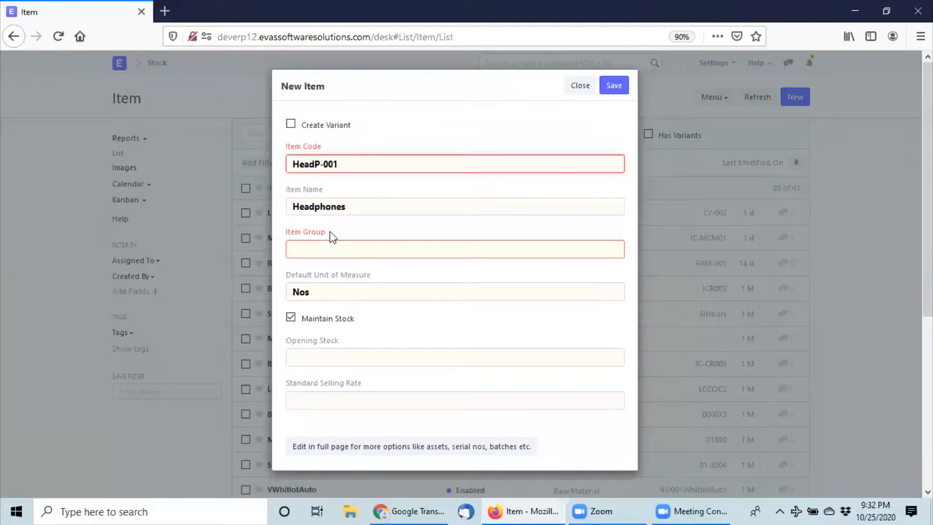
# Set the new item's group to Products and its standard selling rate to 45.
pyautogui.click(299, 249)
pyautogui.write('Prd')
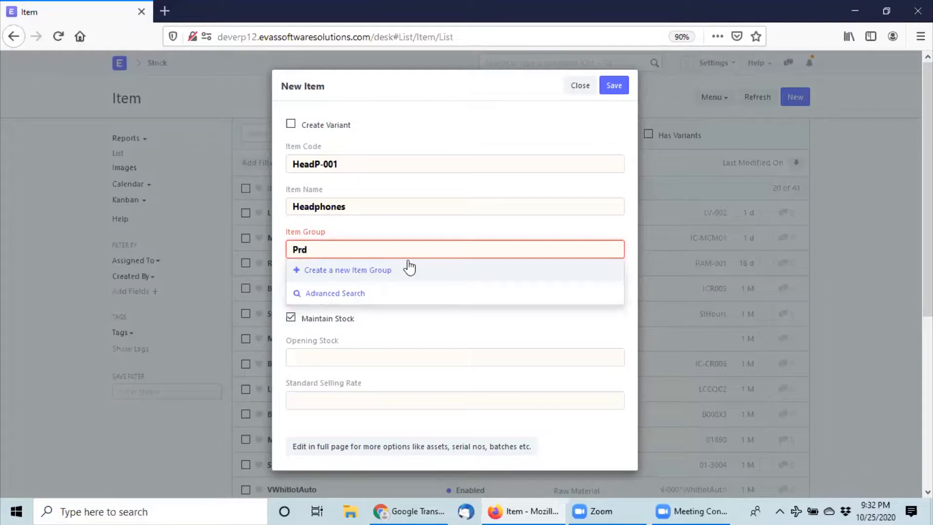
pyautogui.write('o')
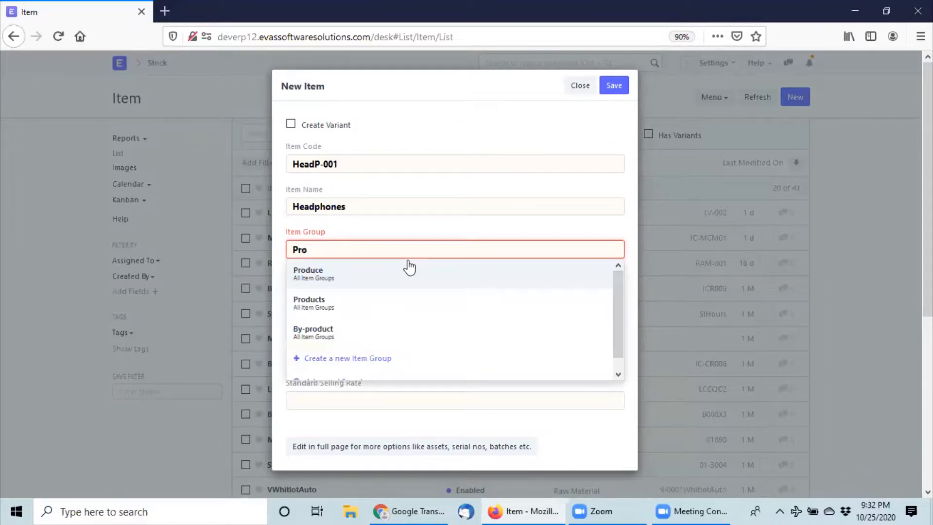
pyautogui.click(341, 311)
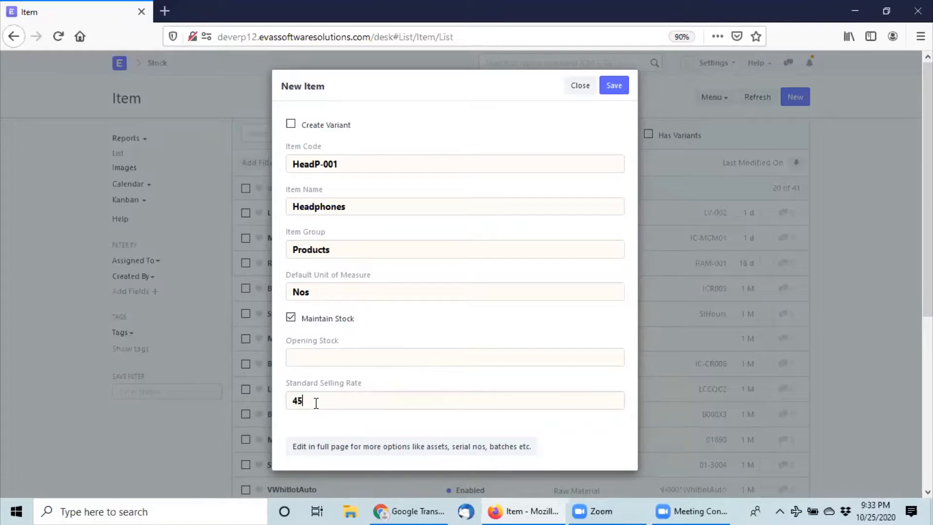
# Continue the item in the full-page form, exclude it from manufacturing and set its valuation rate to 25.
pyautogui.click(327, 448)
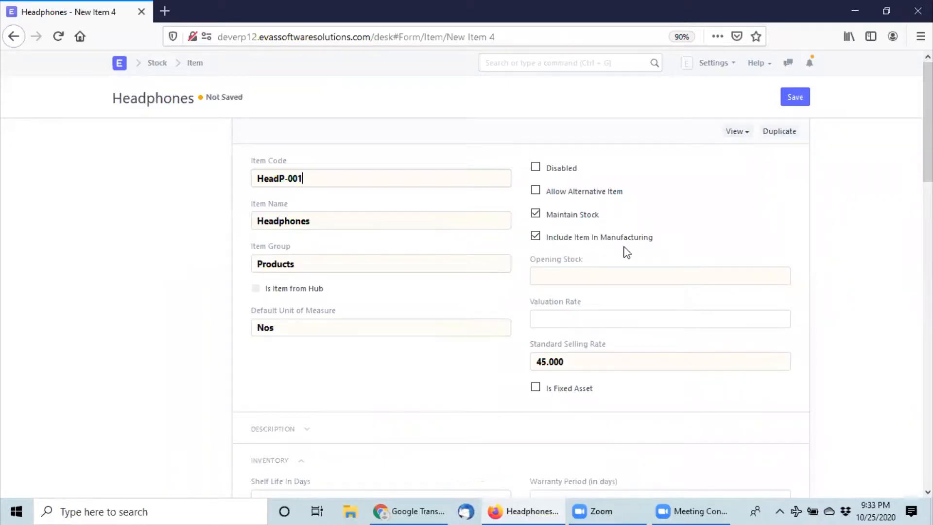
pyautogui.click(535, 237)
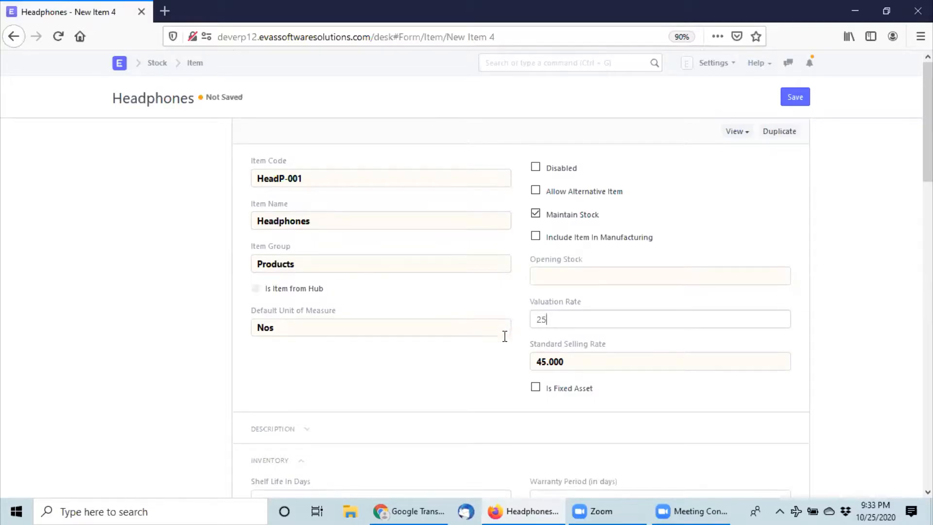
# Add an auto re-order row that checks stock in the All Warehouses - C group.
pyautogui.scroll(-7, 504, 335)
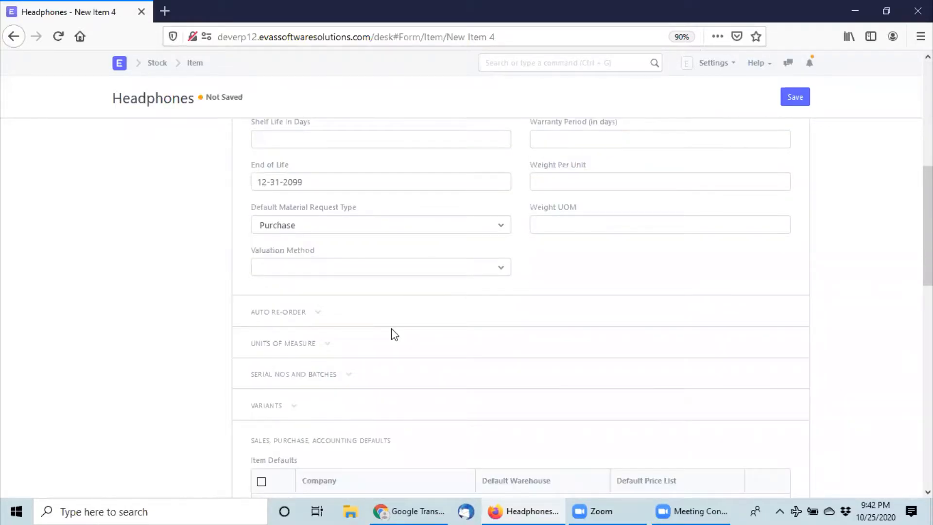
pyautogui.scroll(2, 392, 328)
pyautogui.scroll(-2, 360, 326)
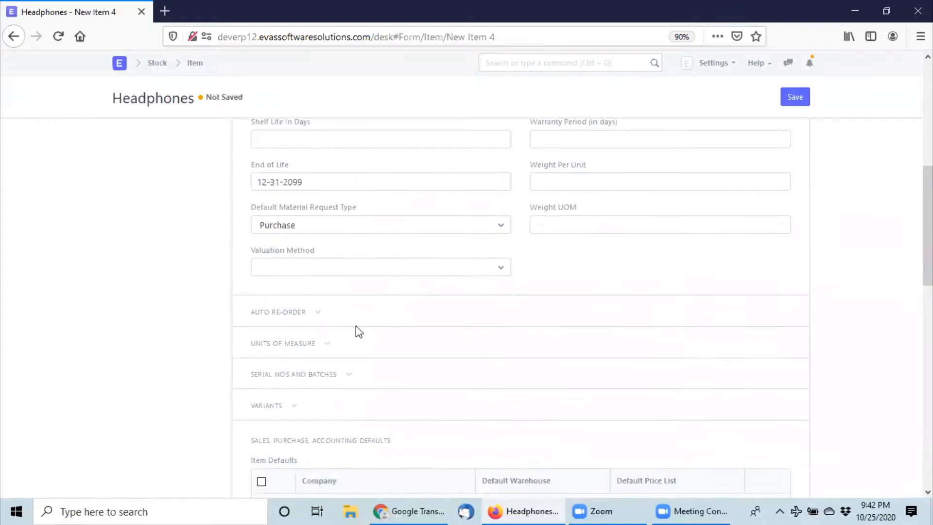
pyautogui.click(316, 314)
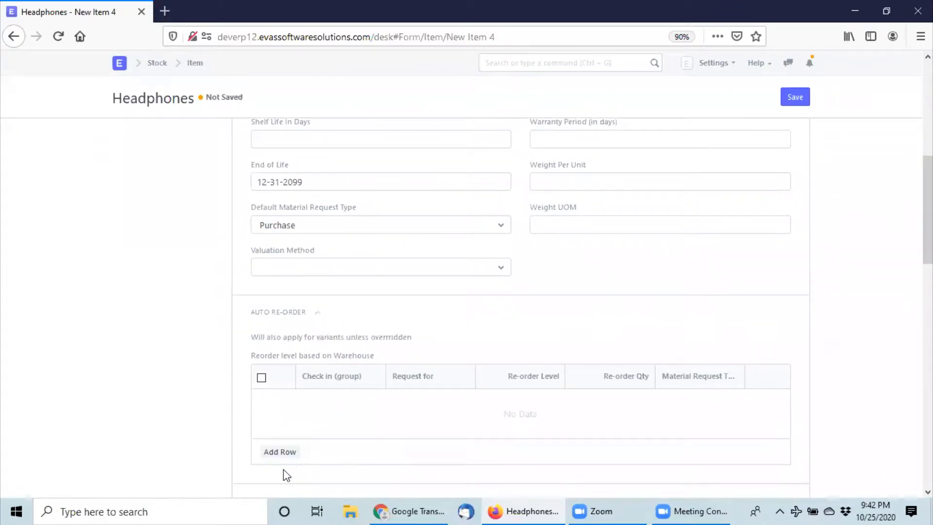
pyautogui.click(280, 452)
pyautogui.click(323, 394)
pyautogui.write('a')
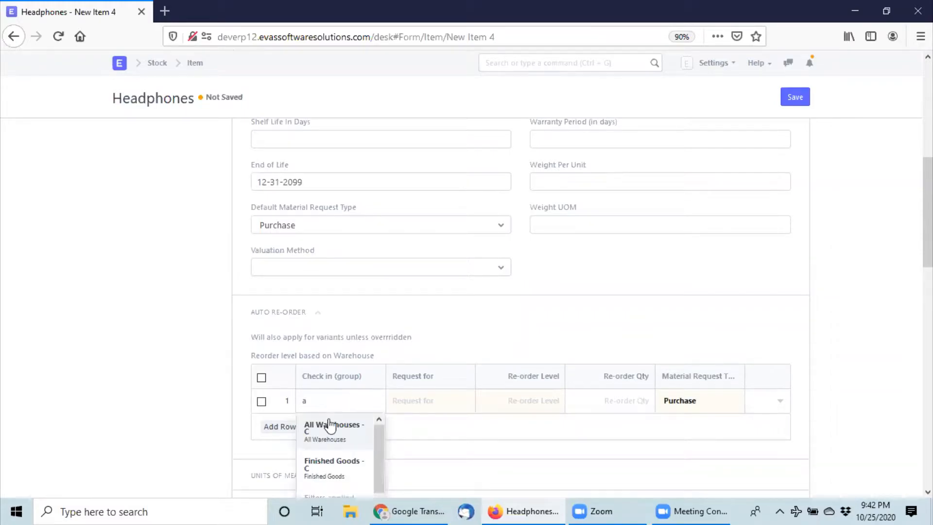
pyautogui.click(331, 427)
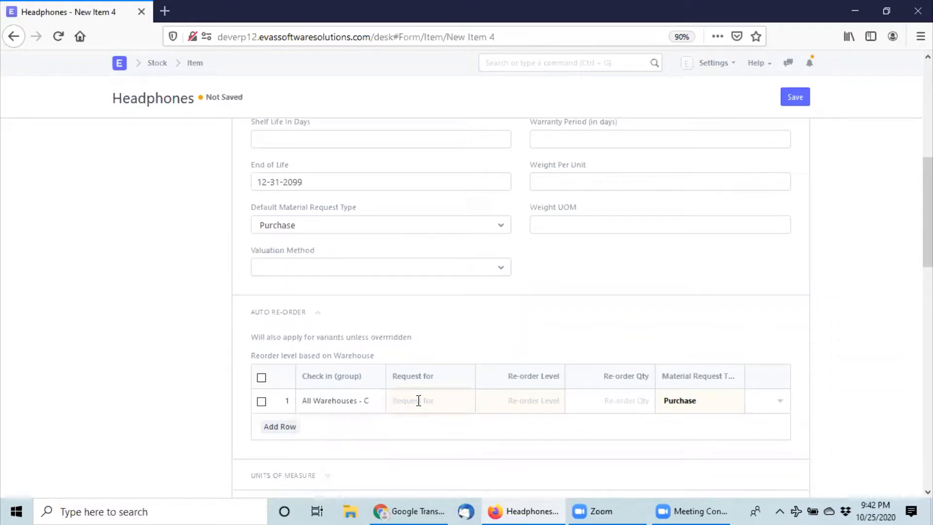
# Make the re-order row request for Store 1 - C, with a re-order level of 7 and a re-order quantity of 5.
pyautogui.click(419, 401)
pyautogui.scroll(-2, 473, 425)
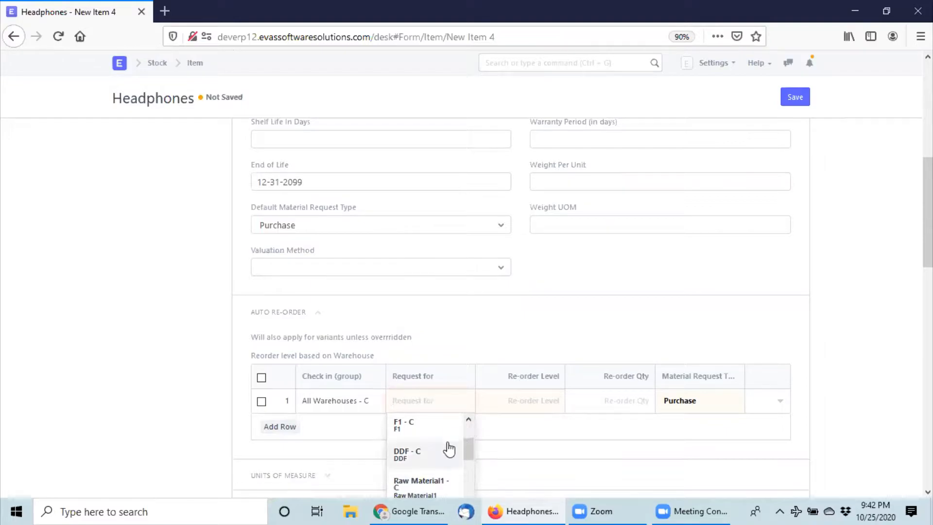
pyautogui.write('s')
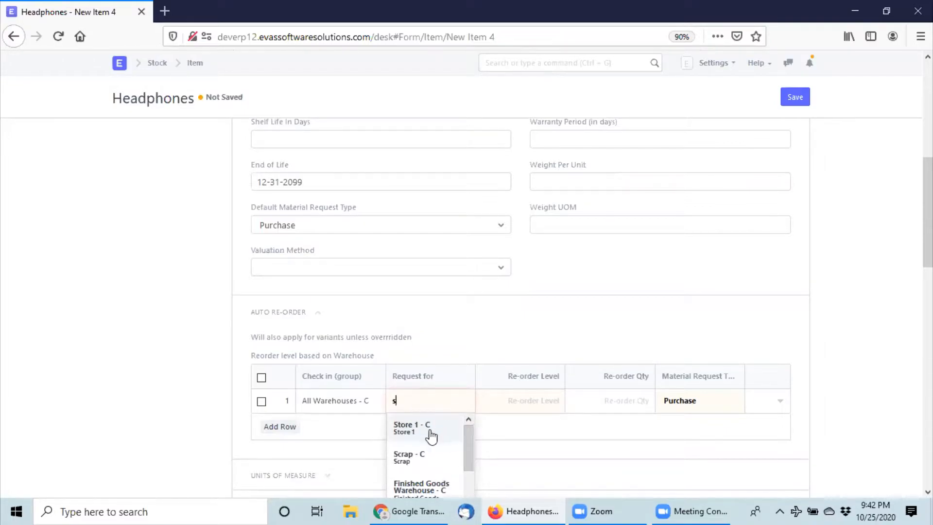
pyautogui.click(426, 432)
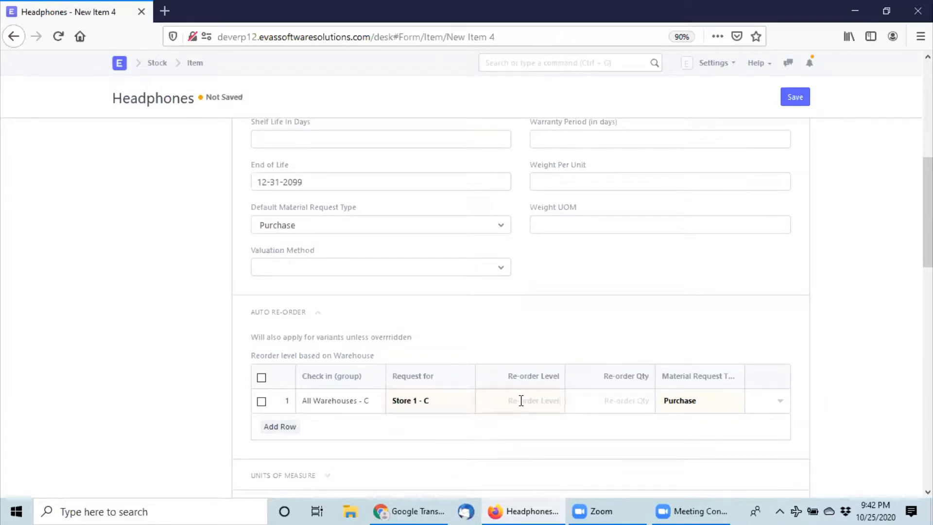
pyautogui.write('7')
pyautogui.click(635, 400)
pyautogui.write('5')
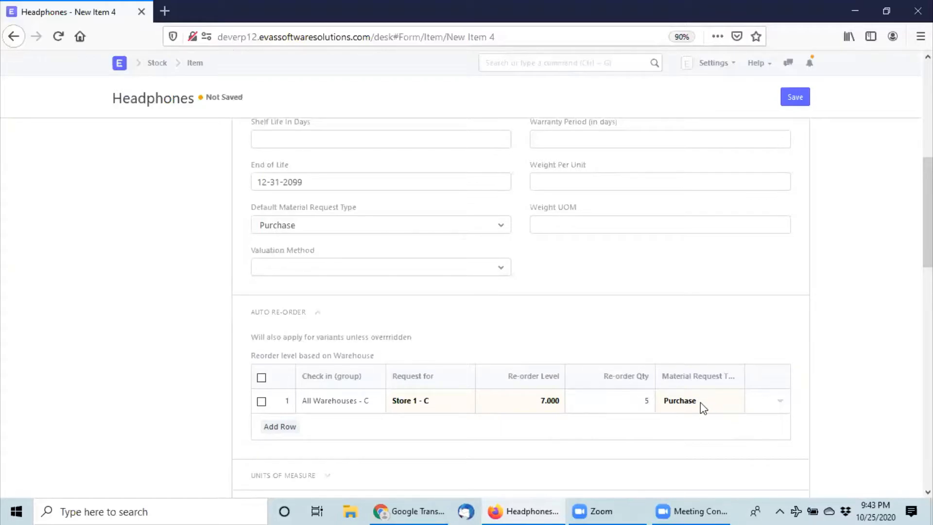
# Add an item defaults row for Company12 with default warehouse Store 1 - C and default price list Standard Buying.
pyautogui.scroll(-6, 469, 418)
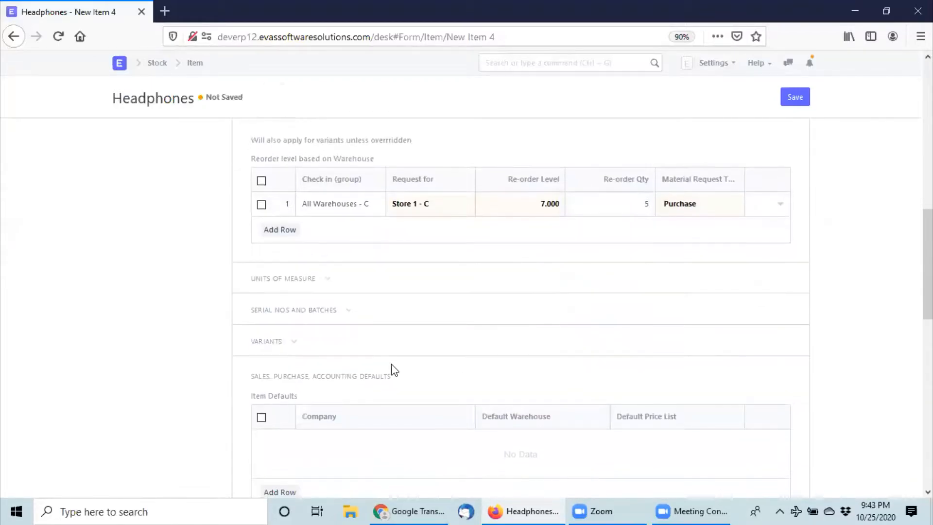
pyautogui.scroll(-1, 392, 363)
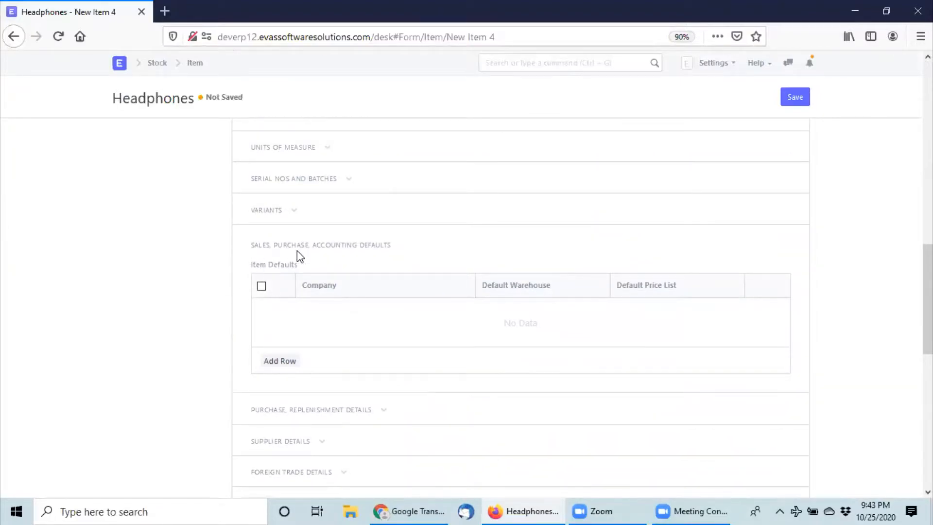
pyautogui.click(280, 364)
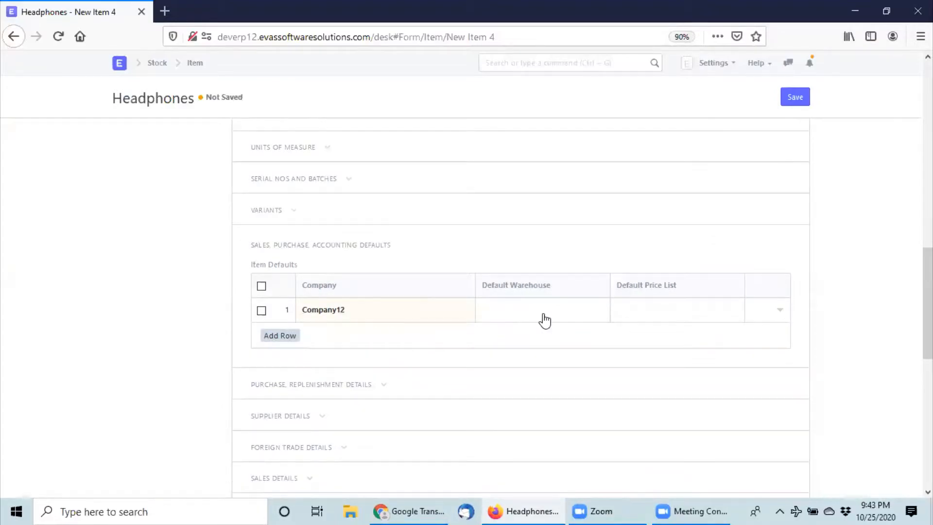
pyautogui.click(524, 317)
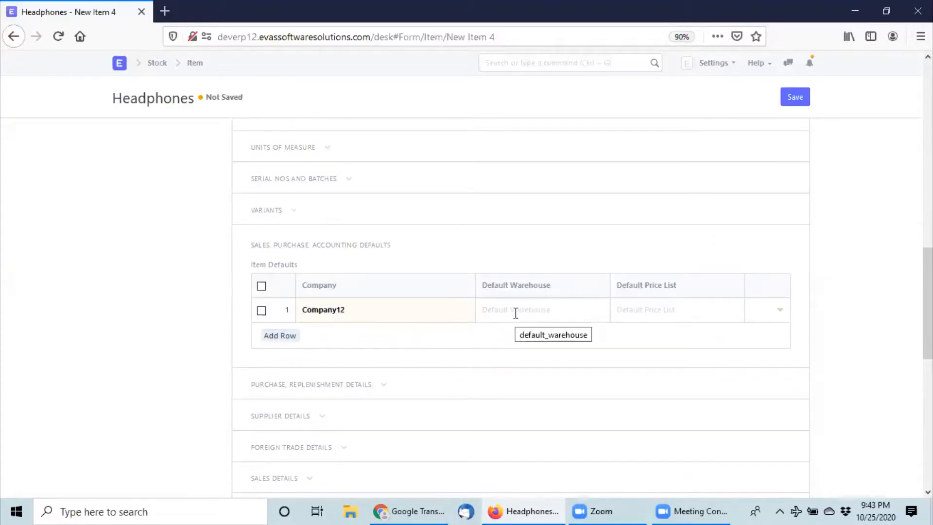
pyautogui.write('s')
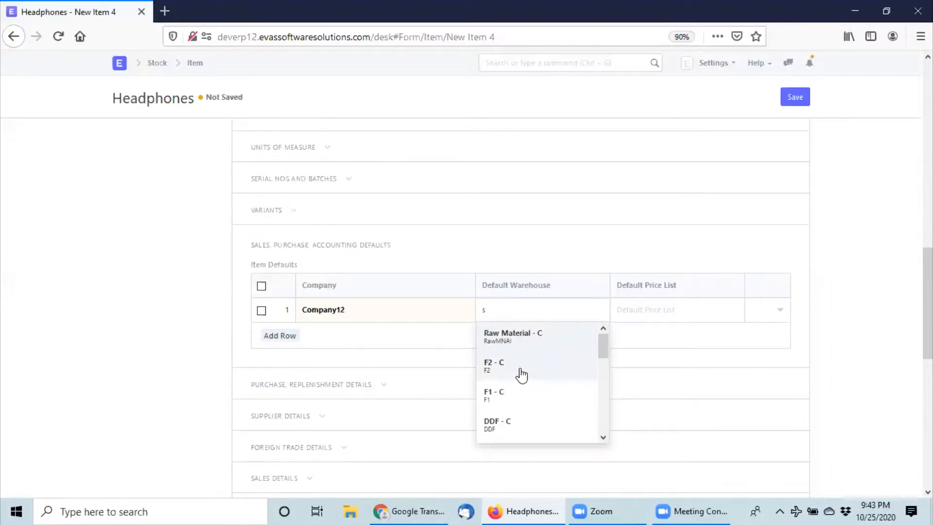
pyautogui.click(512, 336)
pyautogui.scroll(2, 413, 219)
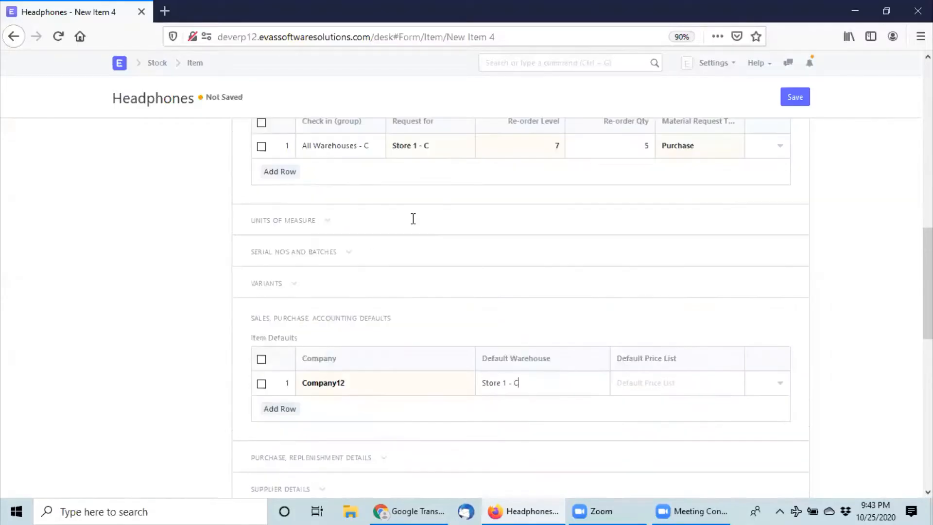
pyautogui.scroll(3, 413, 219)
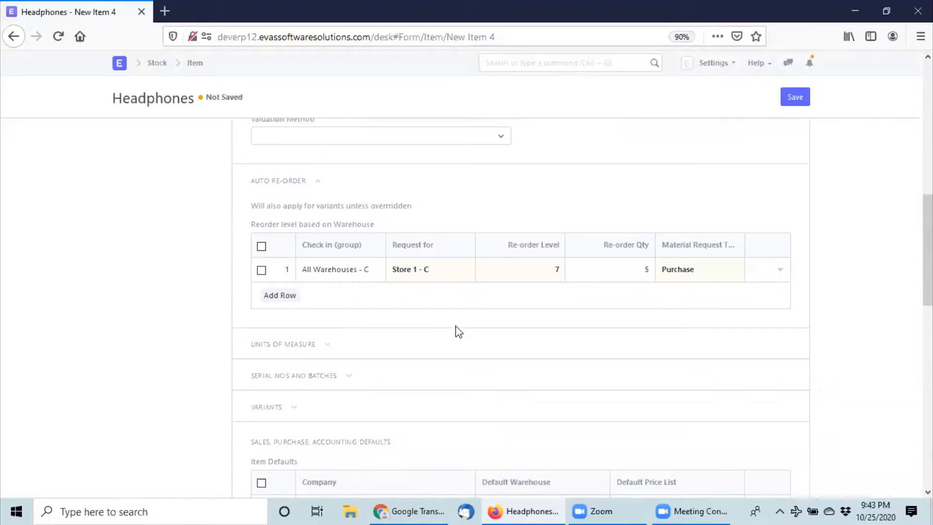
pyautogui.scroll(-3, 486, 341)
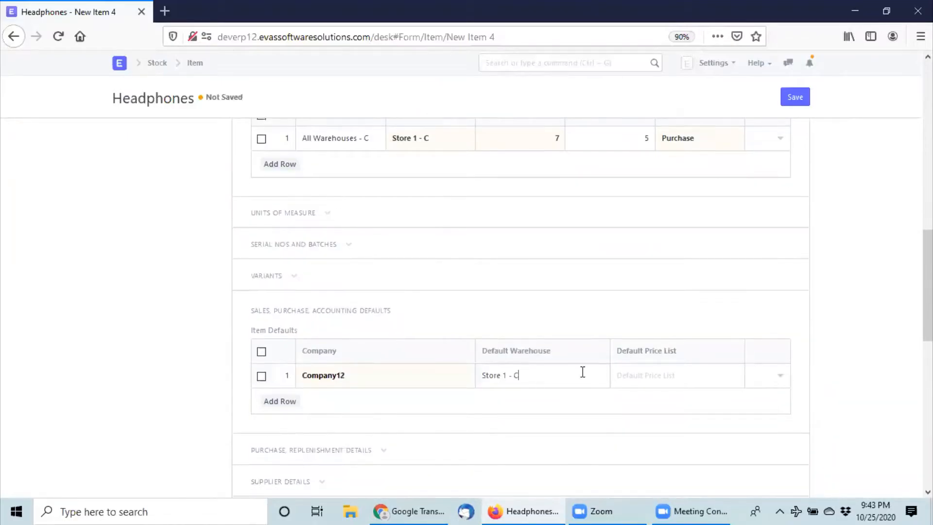
pyautogui.click(637, 384)
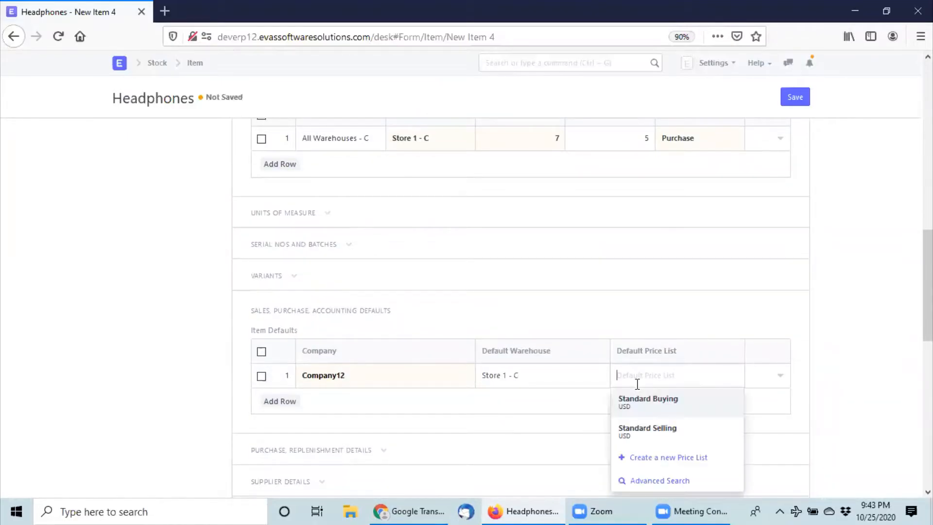
pyautogui.click(663, 405)
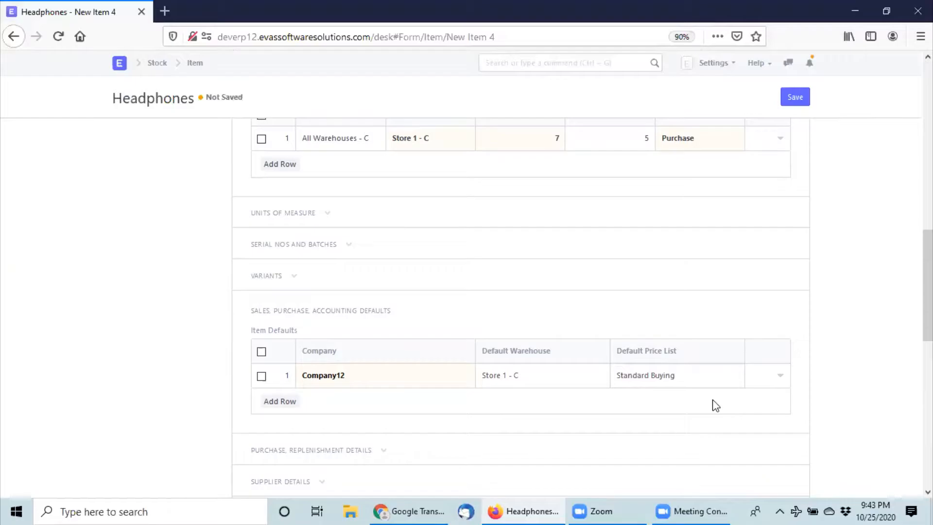
# Expand the Company12 defaults row and set both the default buying and selling cost centers to Main - C.
pyautogui.click(780, 382)
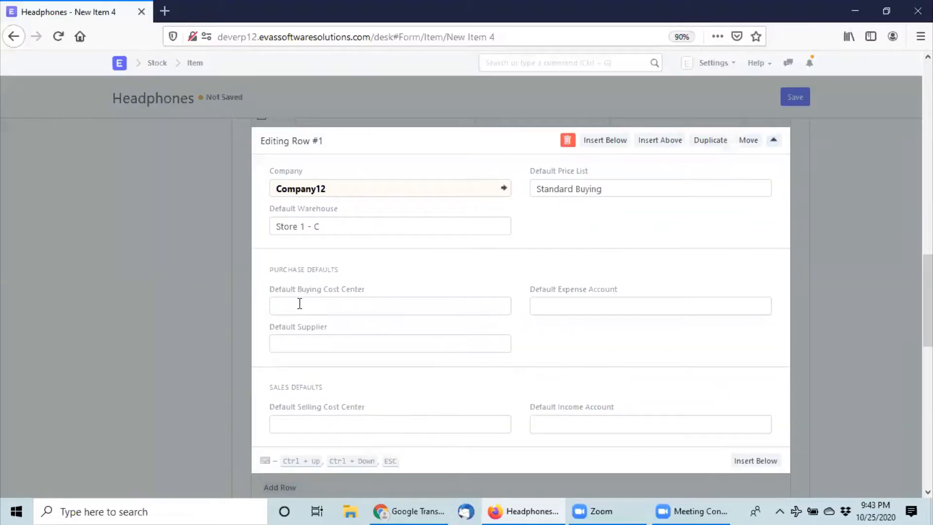
pyautogui.click(300, 304)
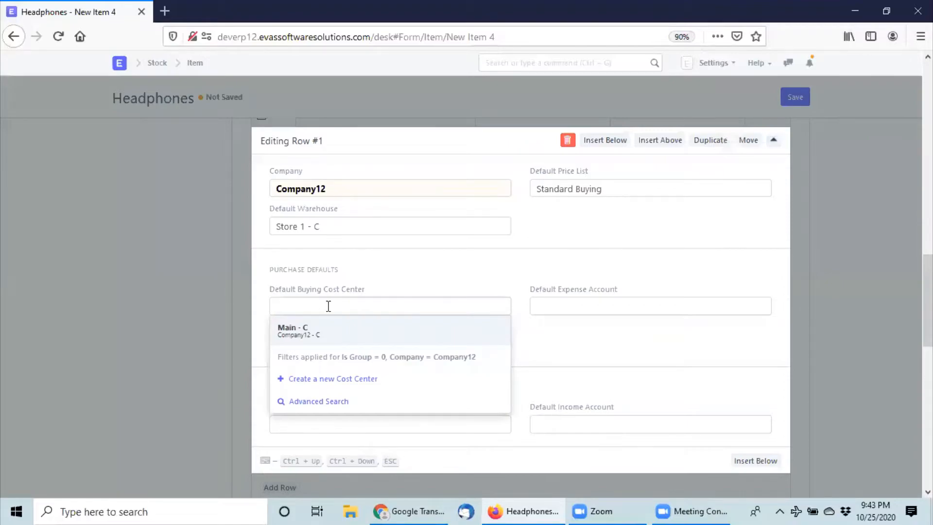
pyautogui.click(305, 332)
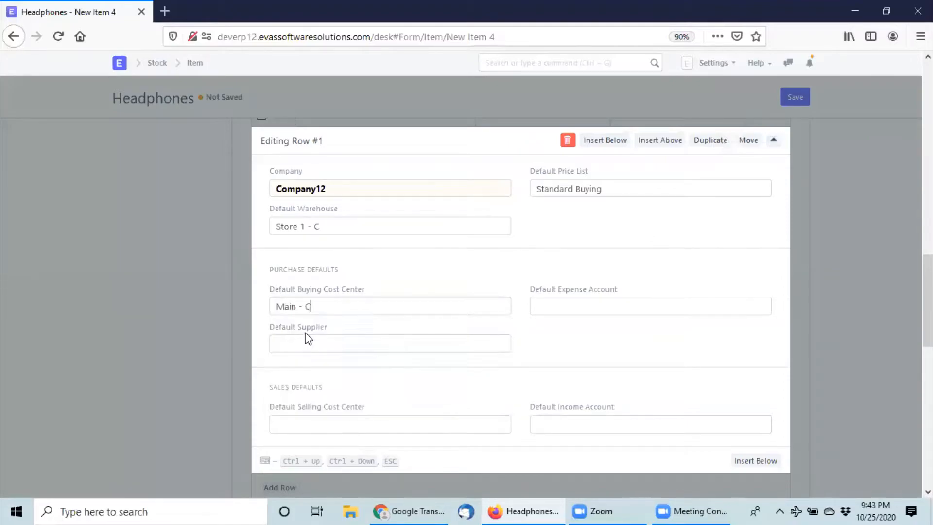
pyautogui.click(291, 420)
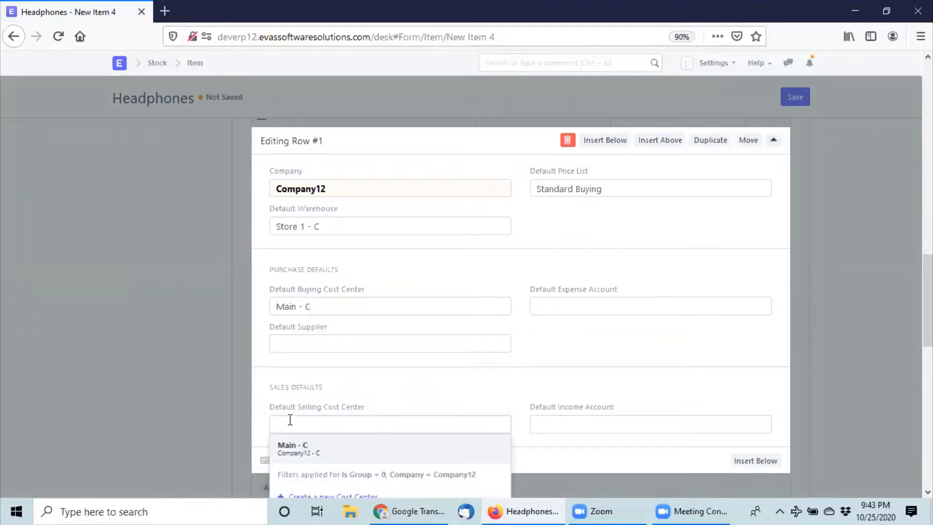
pyautogui.click(303, 448)
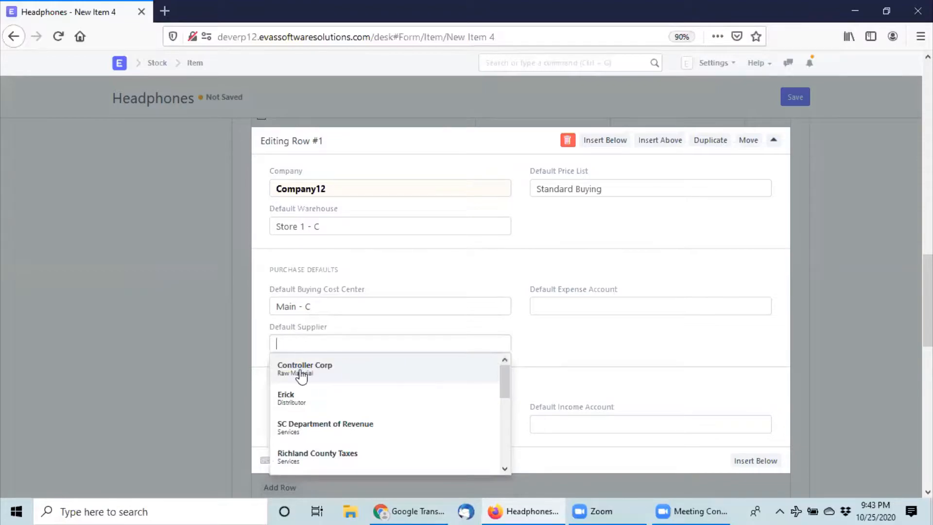
# Set the Company12 row's default supplier to Controller Corp and its default expense account to 5113 - Cost of Goods Sold Default - C.
pyautogui.click(302, 372)
pyautogui.click(551, 302)
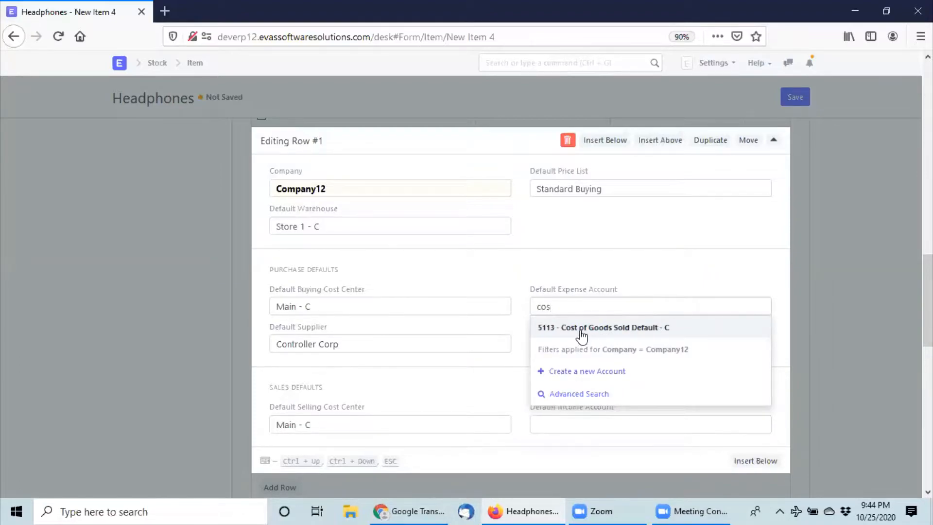
pyautogui.click(595, 331)
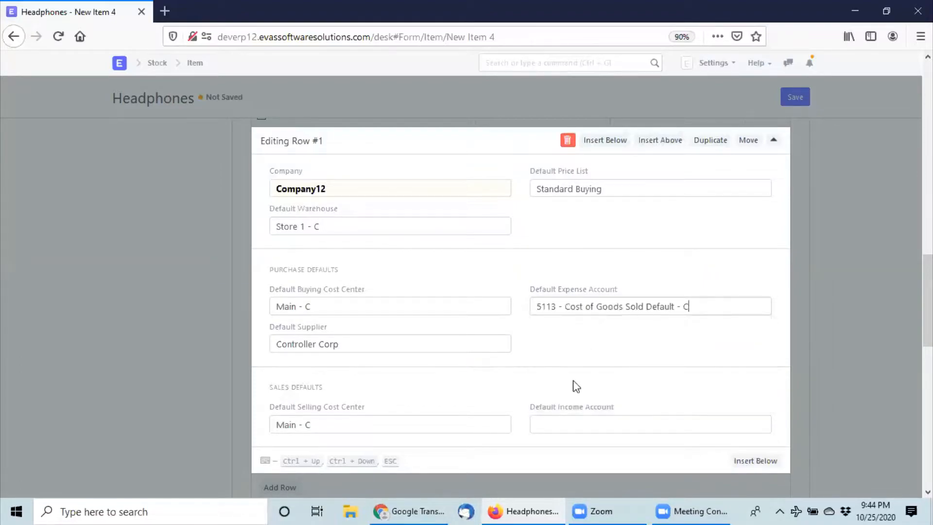
# Set the default income account to 4120 - Sales Default - C and close the Company12 defaults row.
pyautogui.click(556, 424)
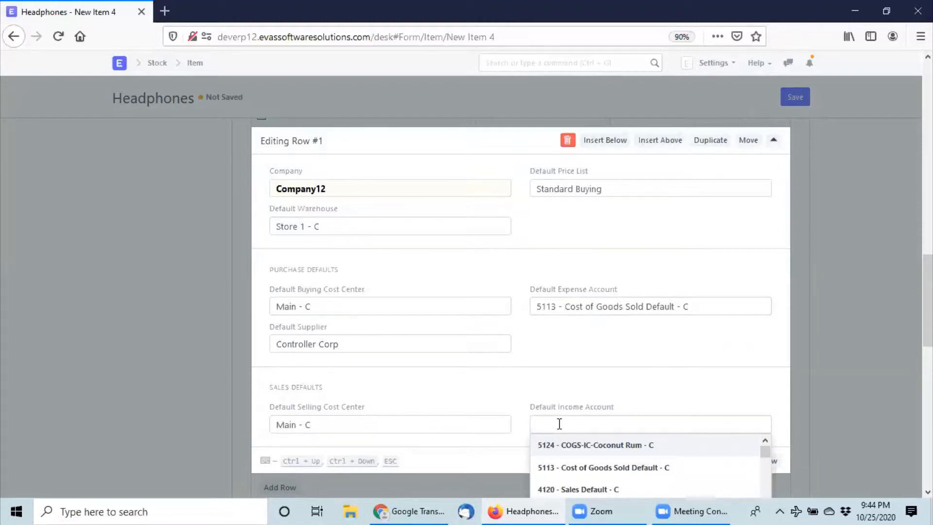
pyautogui.write('sa')
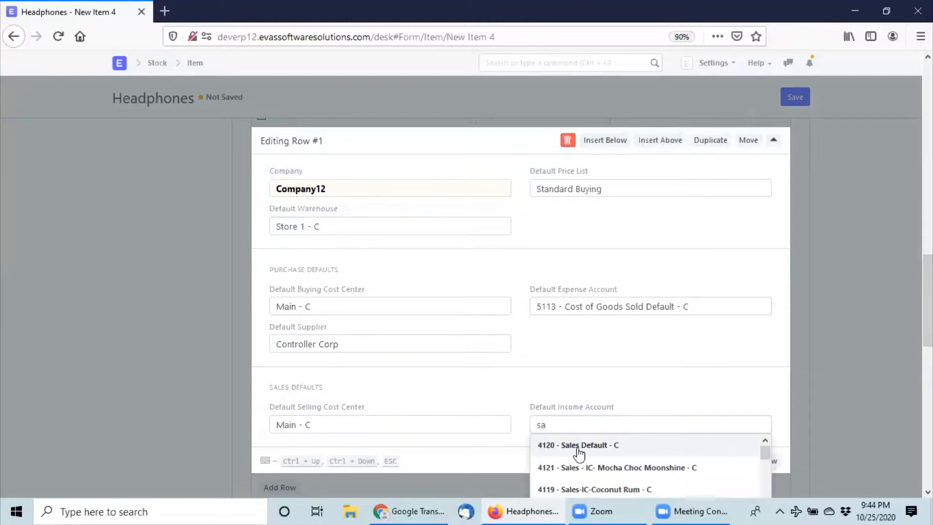
pyautogui.click(578, 445)
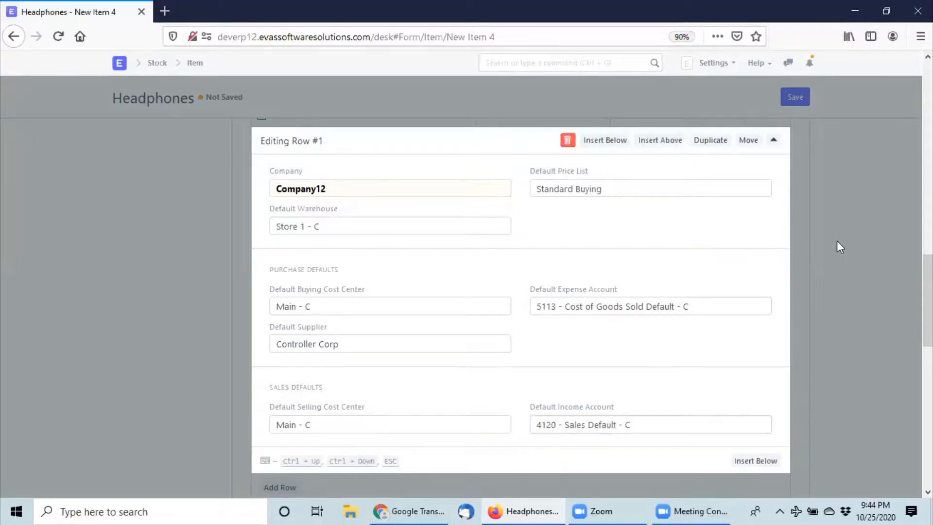
pyautogui.click(831, 215)
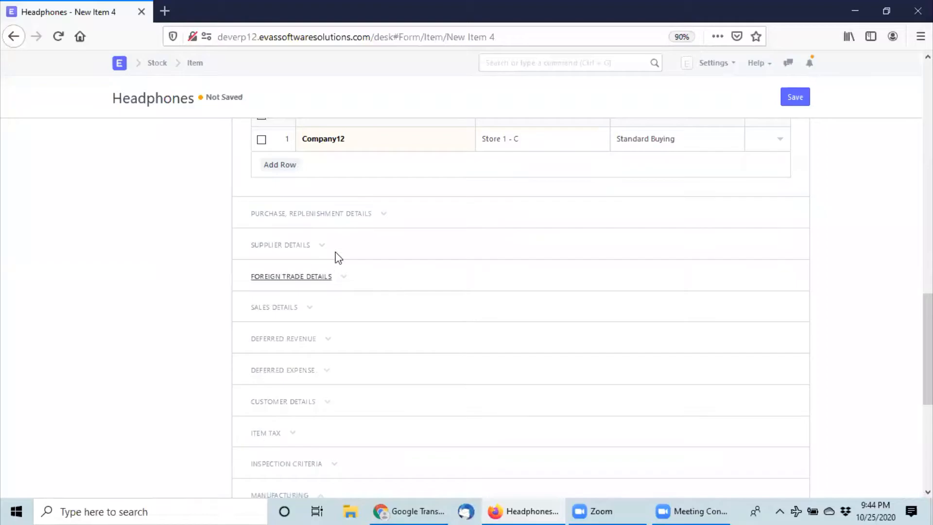
# Check the purchase item and sales item settings in the purchase, replenishment and sales details.
pyautogui.click(384, 214)
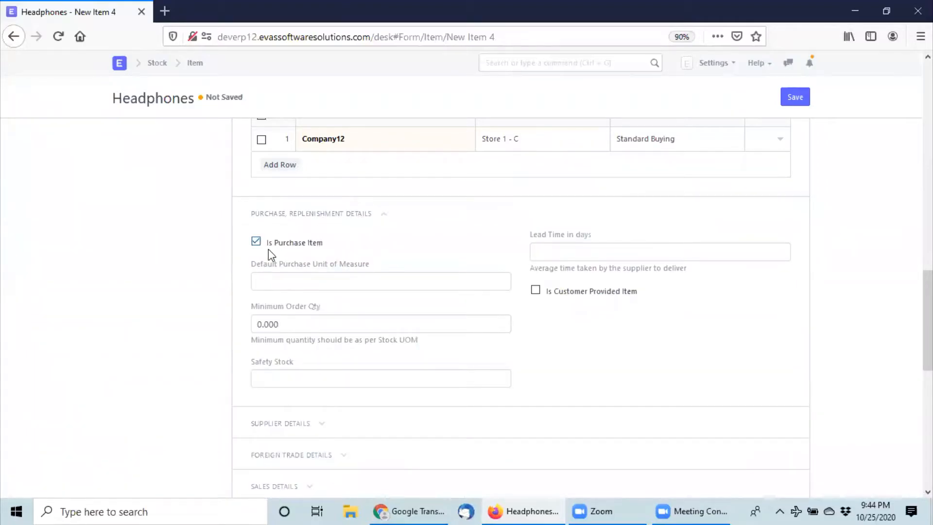
pyautogui.click(384, 216)
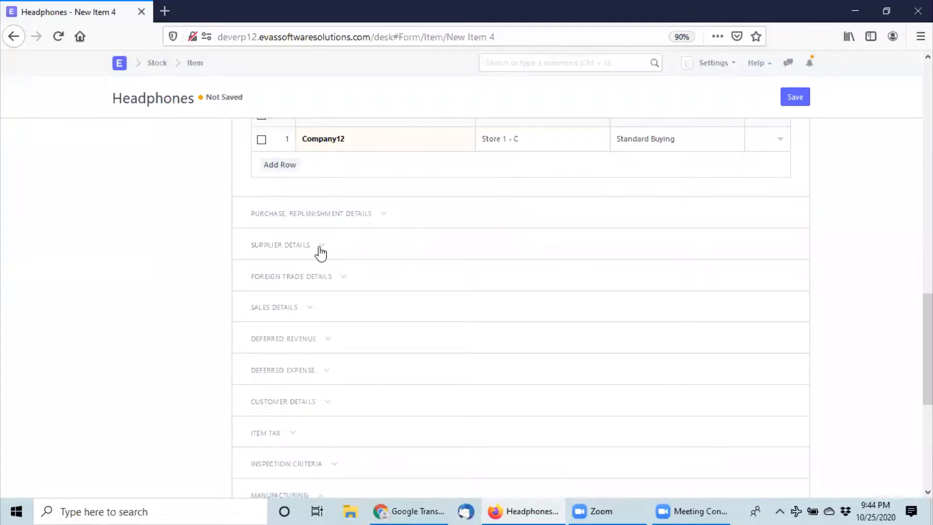
pyautogui.click(308, 310)
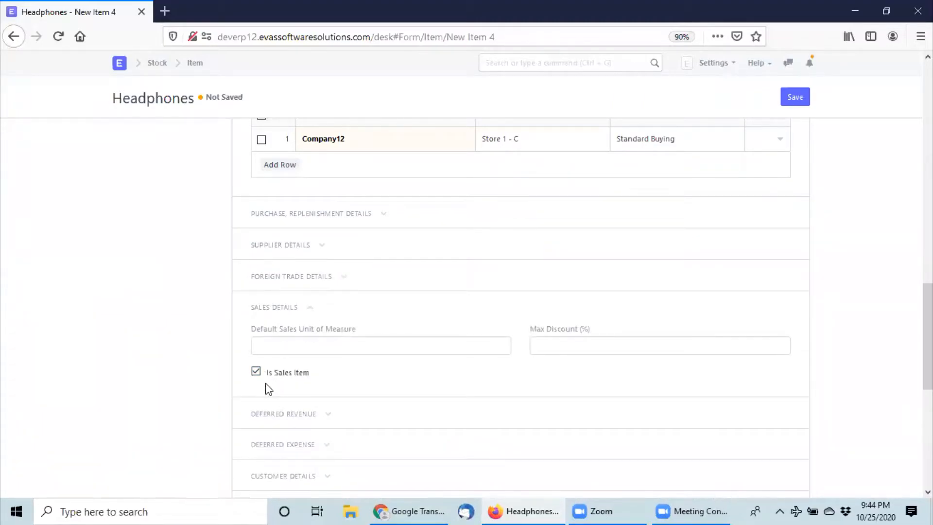
pyautogui.click(306, 309)
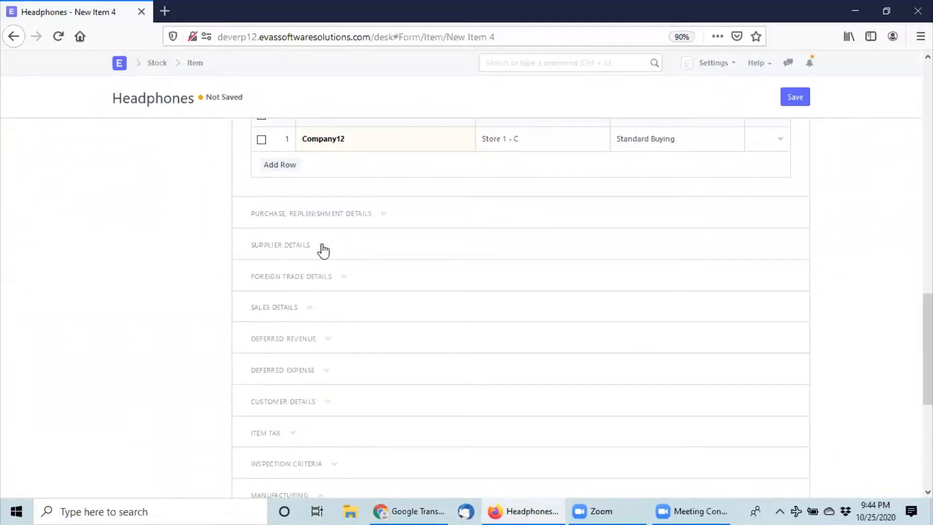
# Add Controller Corp as a supplier item with supplier part number CON-001 and save the Headphones item.
pyautogui.click(322, 247)
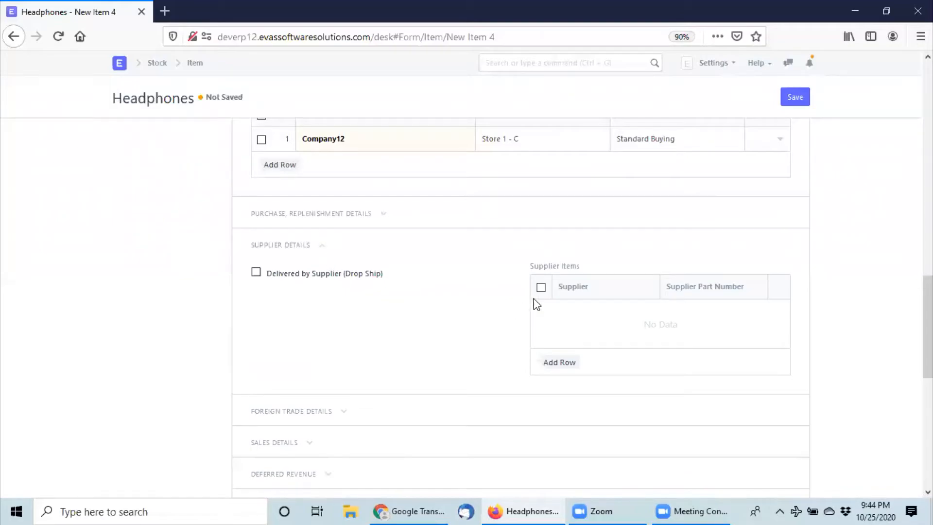
pyautogui.click(560, 368)
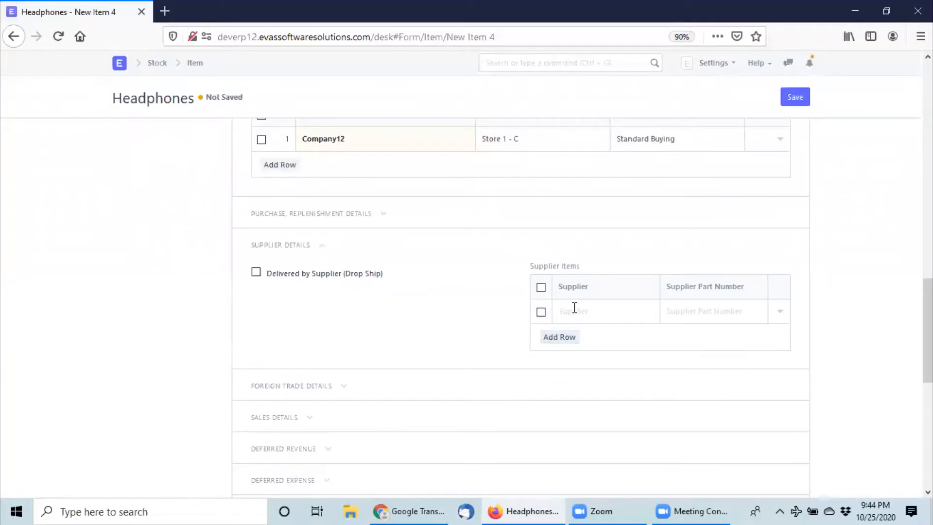
pyautogui.click(575, 309)
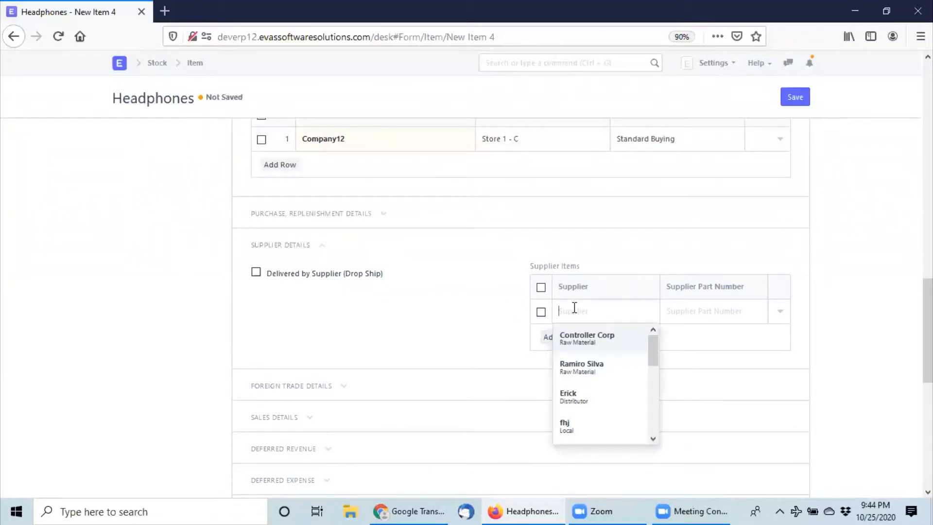
pyautogui.click(582, 336)
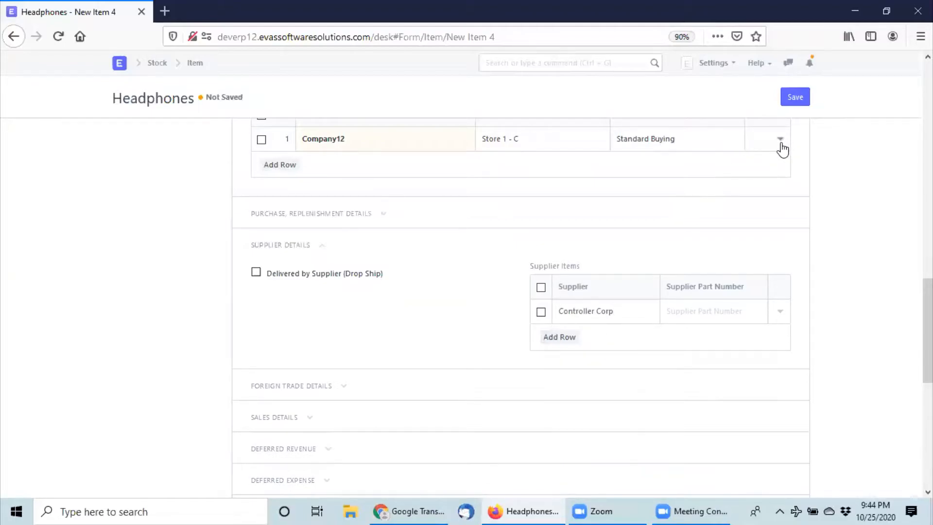
pyautogui.click(695, 311)
pyautogui.write('CON-001')
pyautogui.scroll(5, 712, 253)
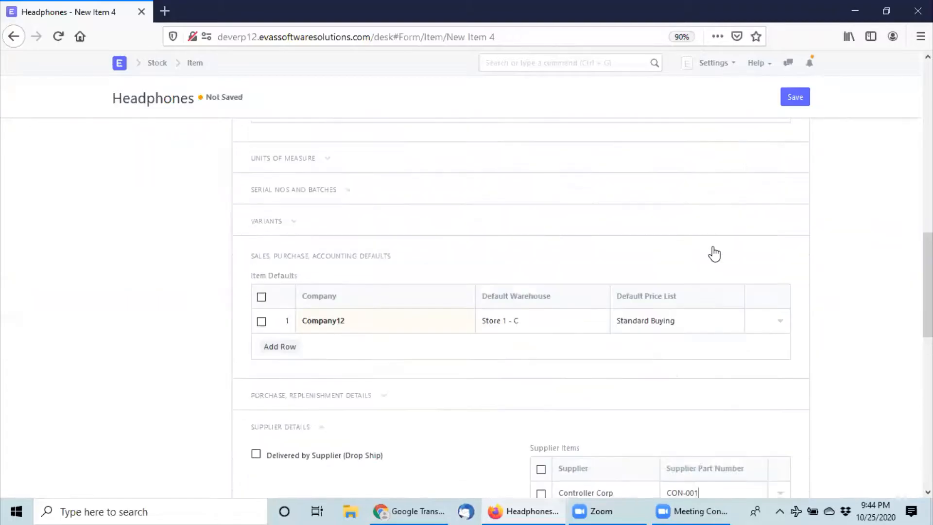
pyautogui.click(797, 99)
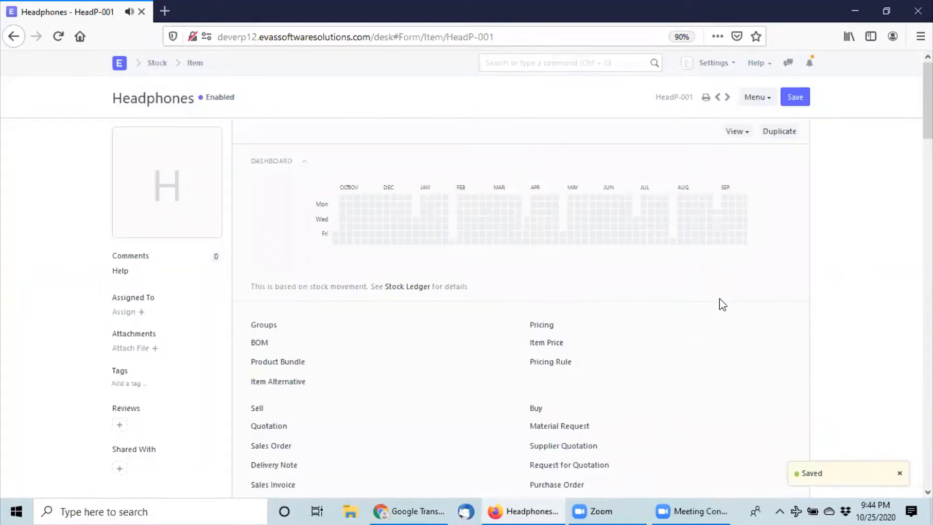
# From the Headphones item's price records, add a Standard Buying price of 20 for HeadP-001 and refresh the list.
pyautogui.scroll(-3, 471, 285)
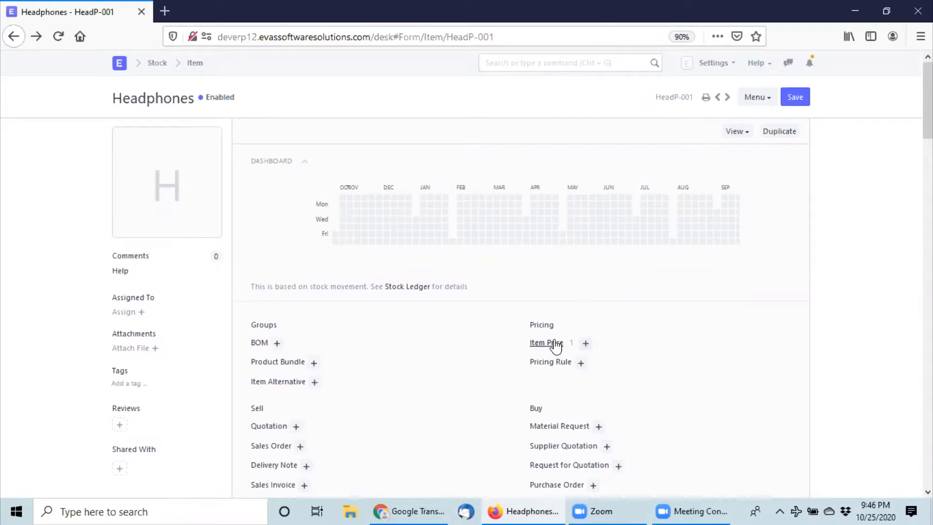
pyautogui.click(554, 344)
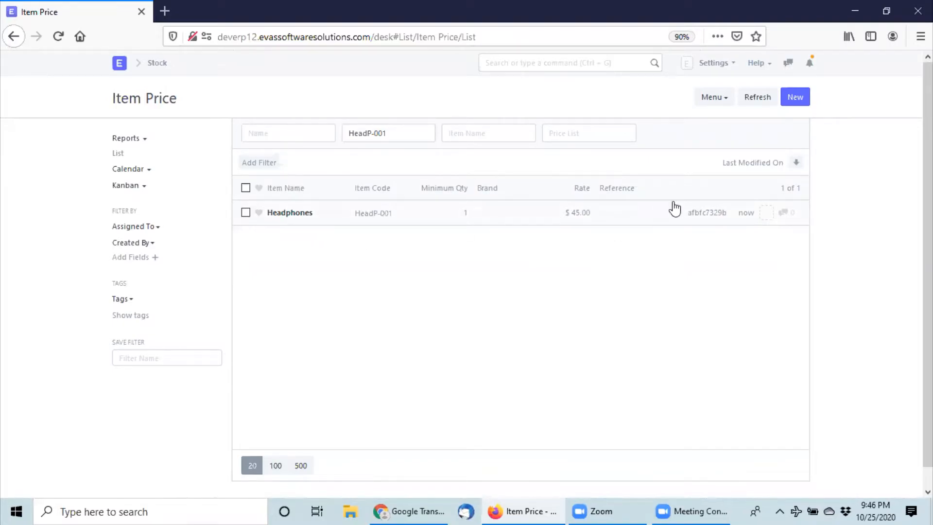
pyautogui.click(797, 97)
pyautogui.click(336, 166)
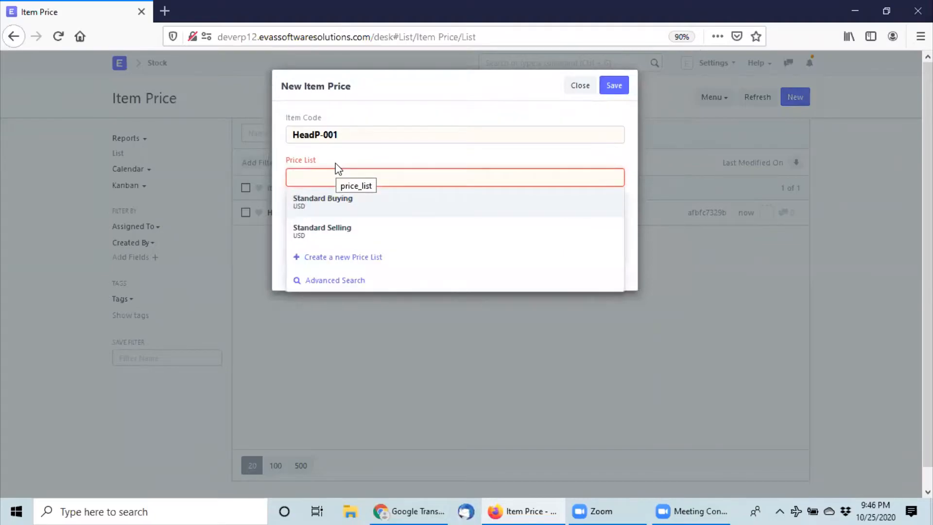
pyautogui.click(340, 203)
pyautogui.click(313, 220)
pyautogui.write('20')
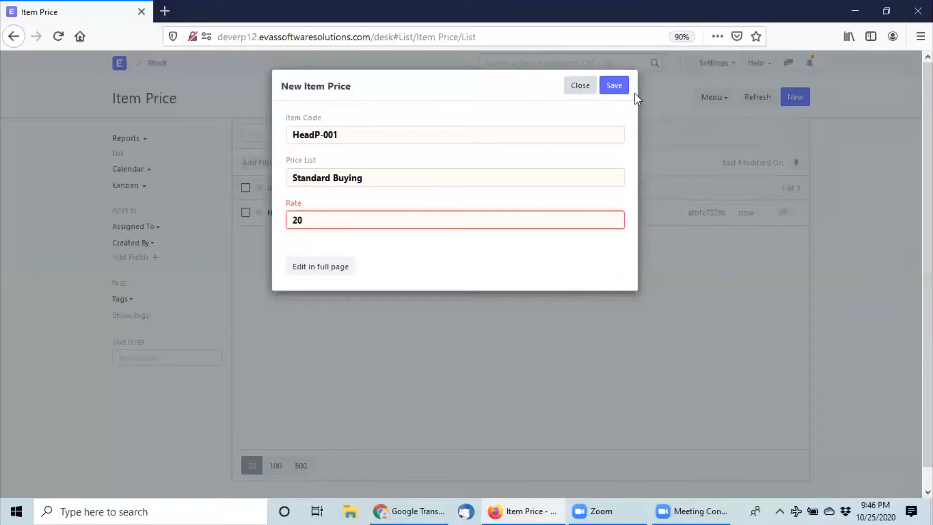
pyautogui.click(614, 85)
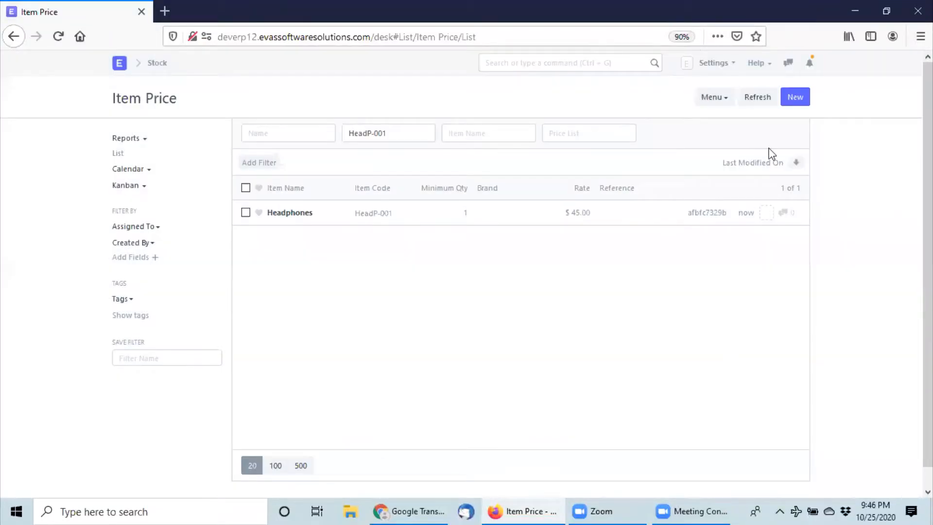
pyautogui.click(757, 97)
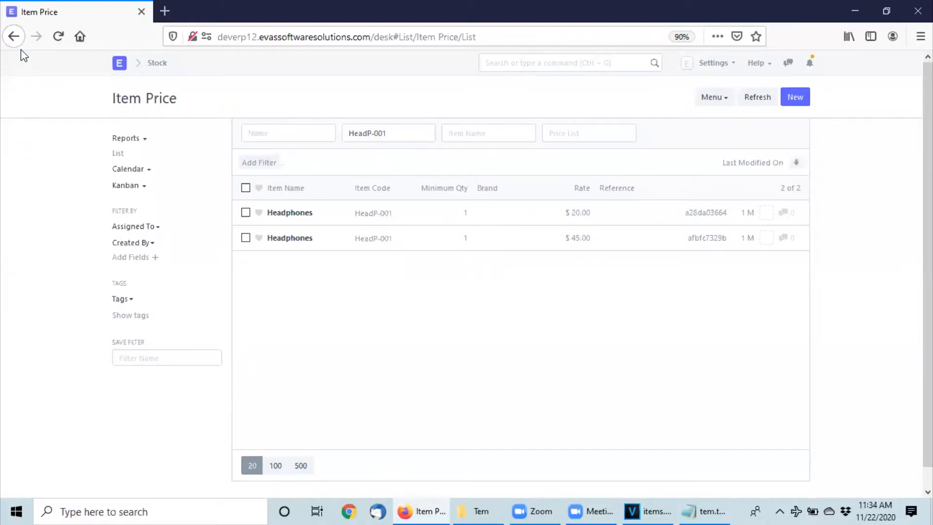
# Start a new item from the item list with code SMA-0020 and the copied name Samsung Galaxy S20 FE 5G.
pyautogui.click(14, 39)
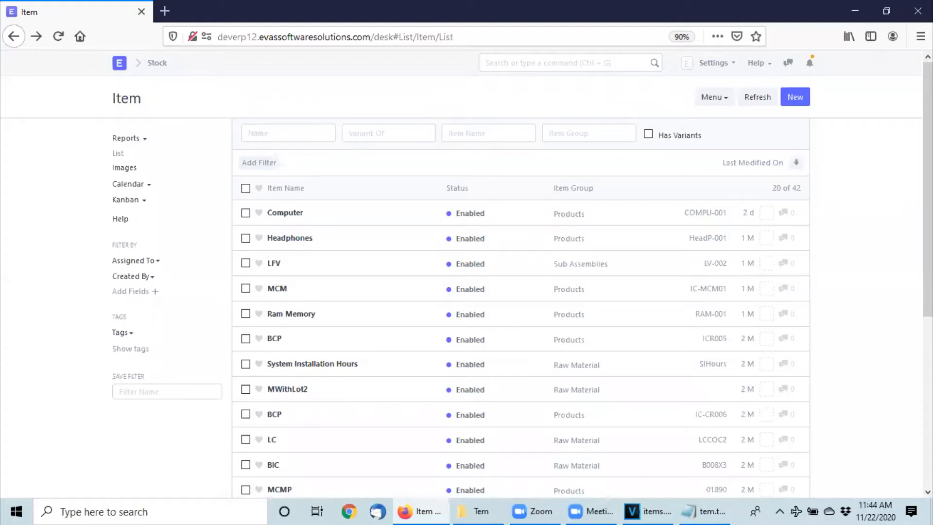
pyautogui.click(795, 96)
pyautogui.click(319, 163)
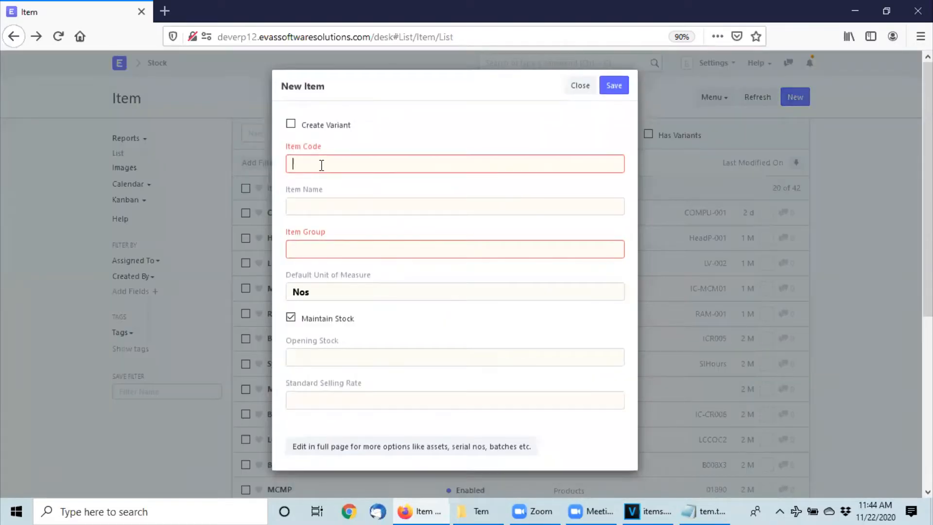
pyautogui.write('SMA-0020')
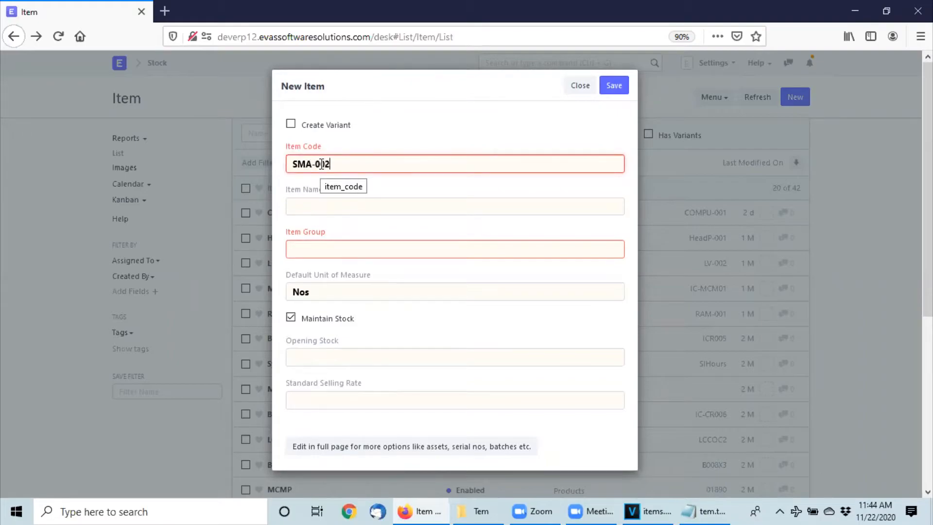
pyautogui.rightClick(322, 206)
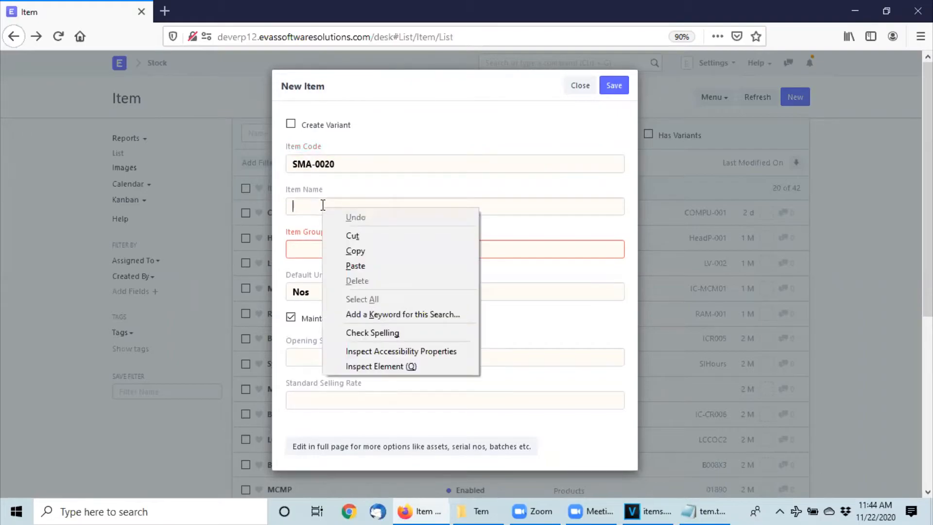
pyautogui.click(346, 265)
# Assign the new item to the Products group with a standard selling rate of 2000, then save it and refresh the list.
pyautogui.click(302, 247)
pyautogui.write('PRO')
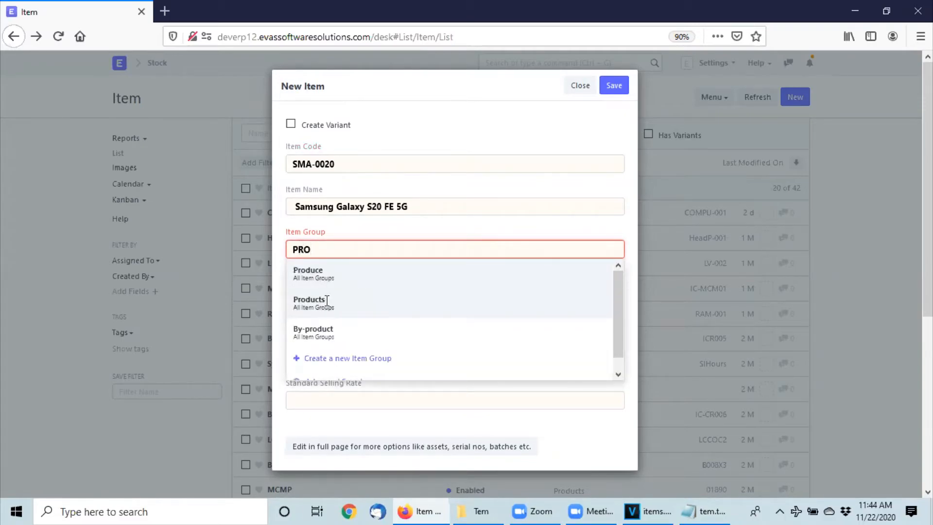
pyautogui.click(327, 303)
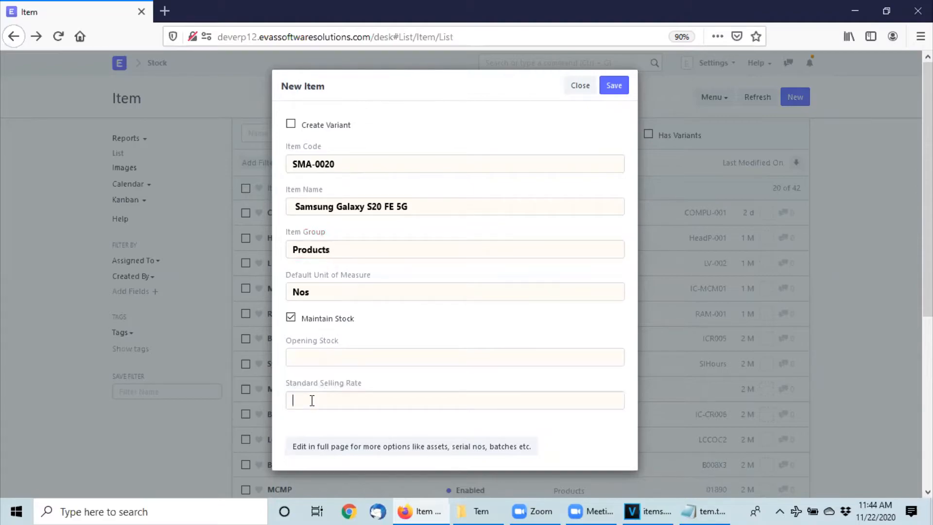
pyautogui.write('2000')
pyautogui.click(616, 88)
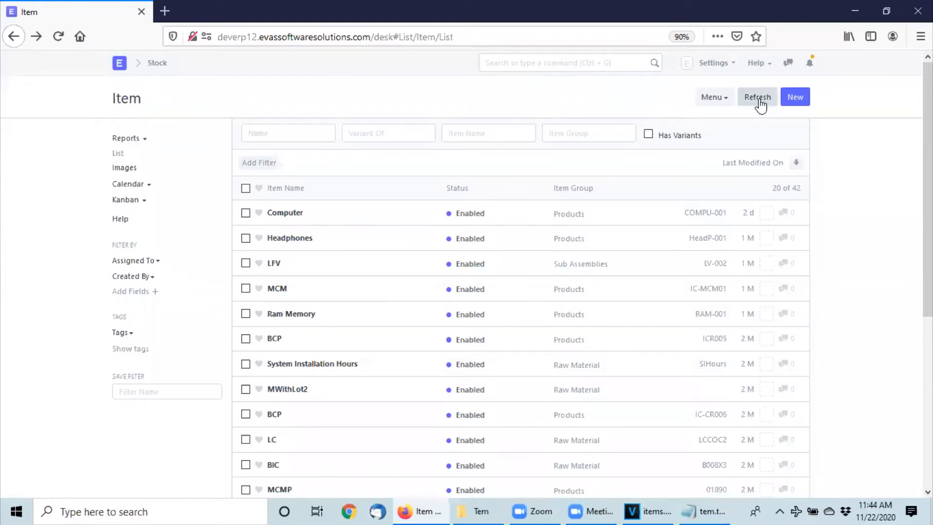
pyautogui.click(757, 98)
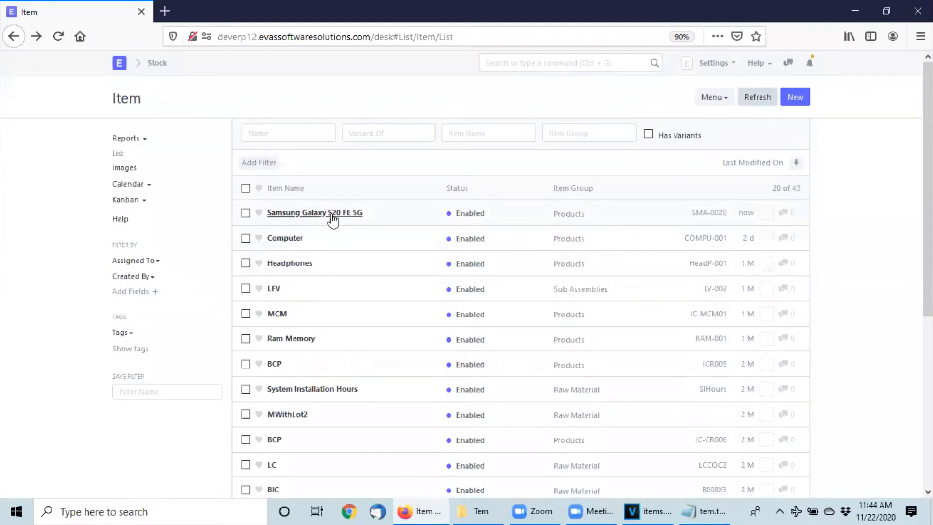
# Open the Samsung Galaxy S20 FE 5G item and set Company12's default warehouse to Finished Goods Warehouse - C and default price list to Standard Selling.
pyautogui.click(332, 215)
pyautogui.scroll(-10, 634, 358)
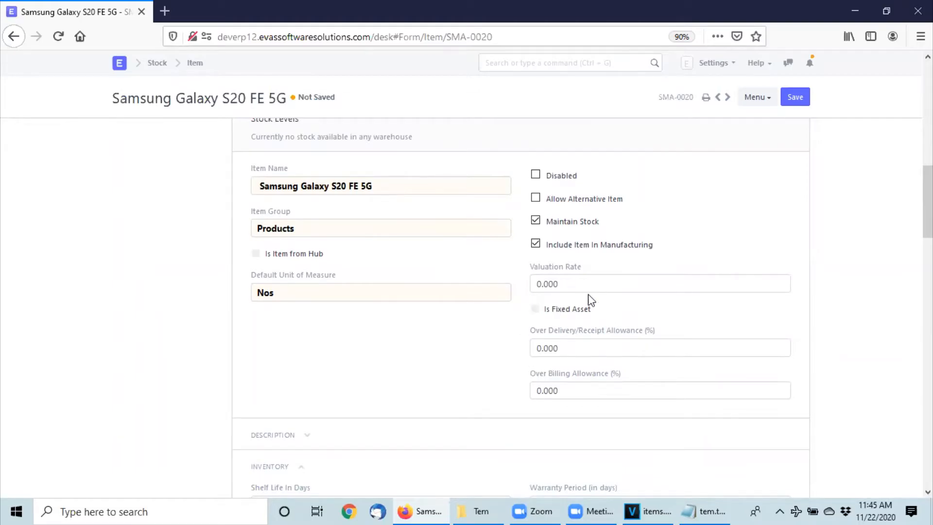
pyautogui.scroll(-3, 430, 352)
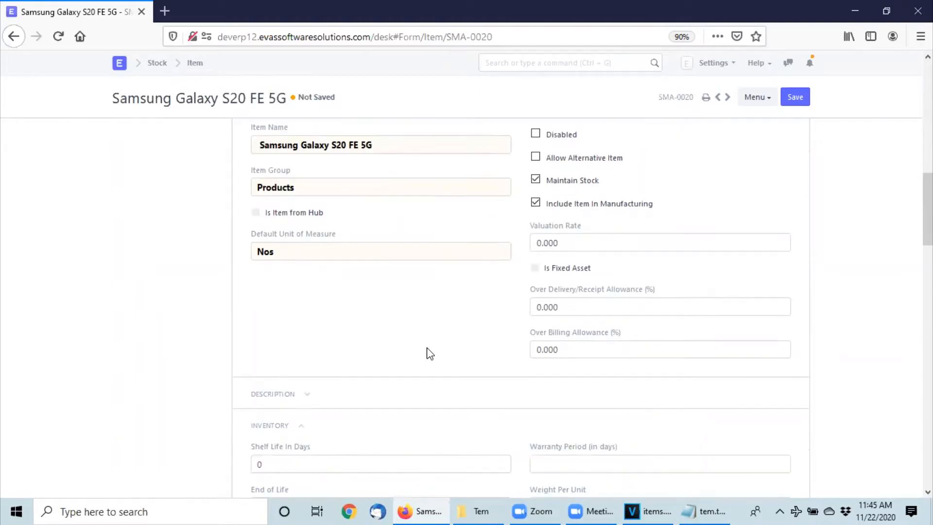
pyautogui.scroll(-2, 423, 362)
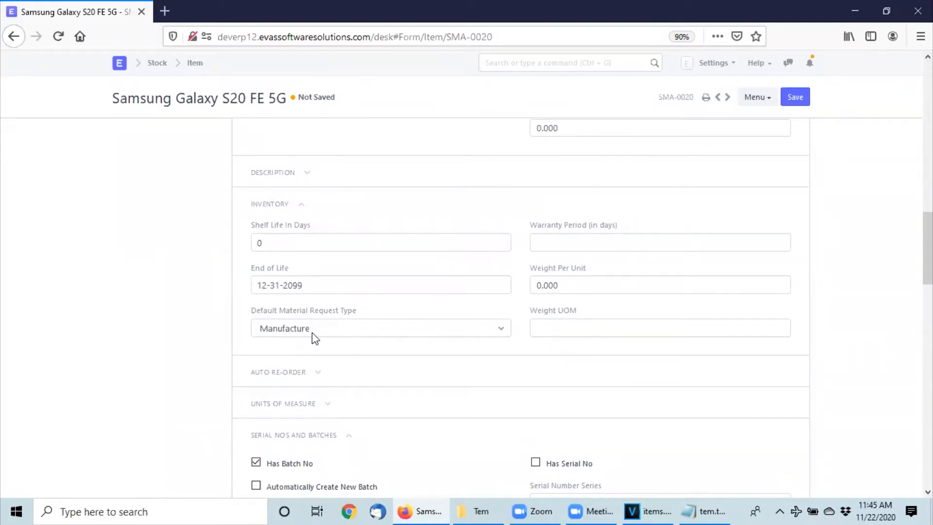
pyautogui.scroll(-2, 325, 342)
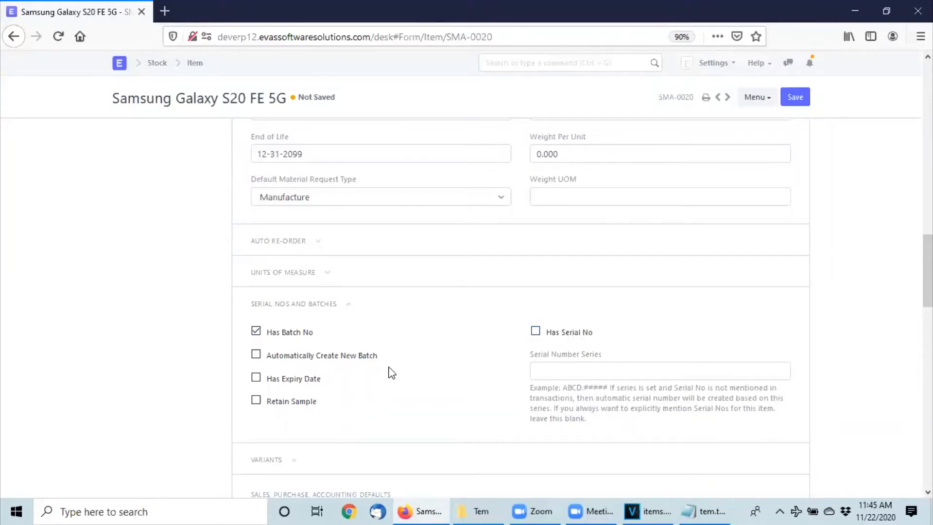
pyautogui.scroll(-3, 404, 376)
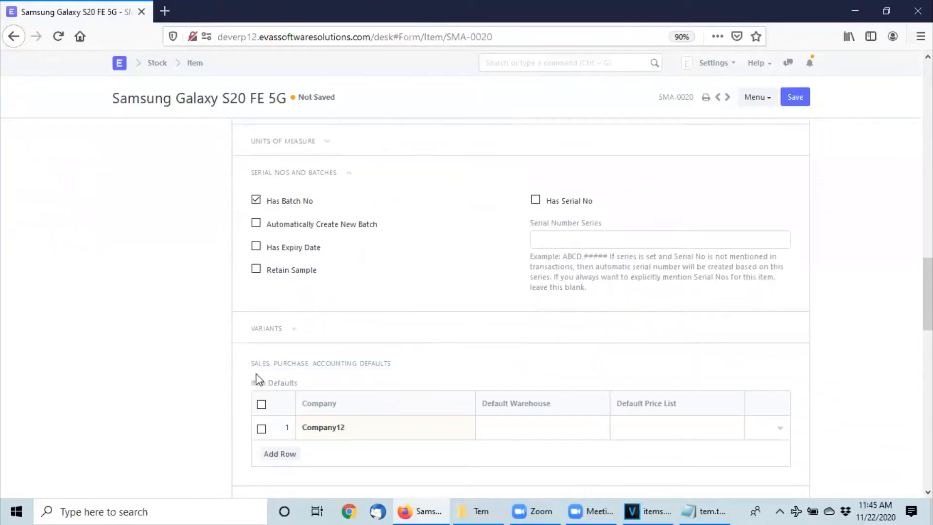
pyautogui.click(494, 424)
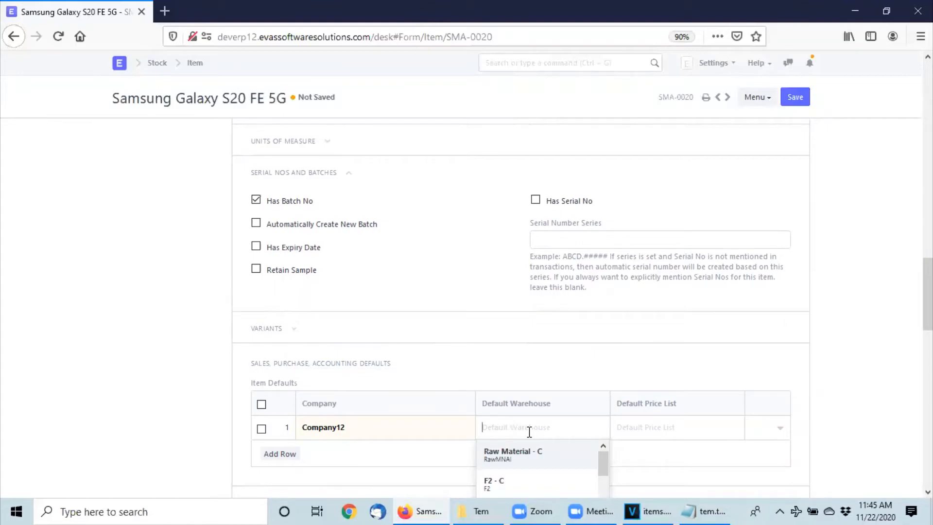
pyautogui.write('Fi')
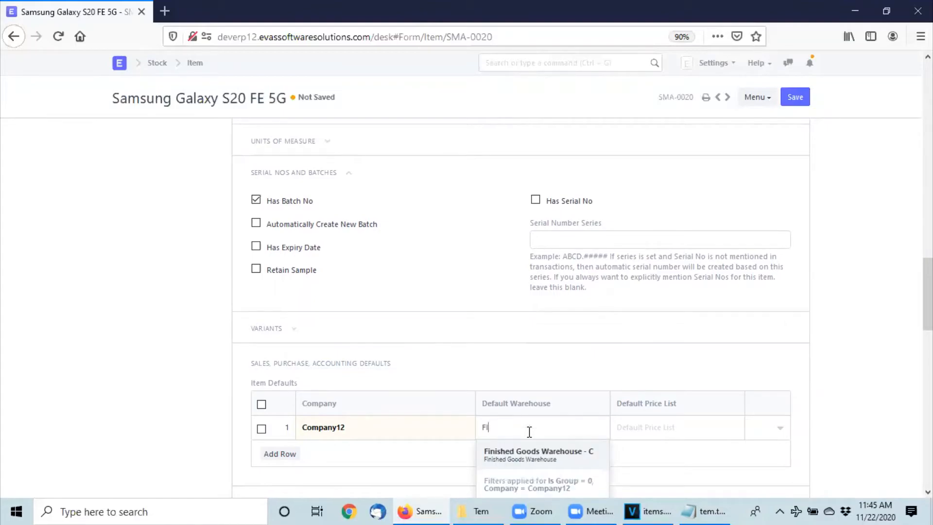
pyautogui.click(540, 463)
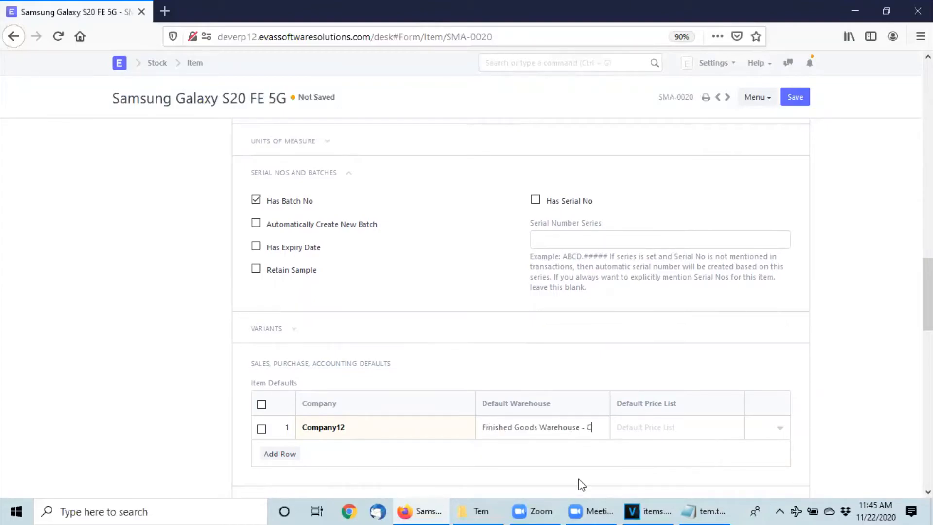
pyautogui.click(642, 430)
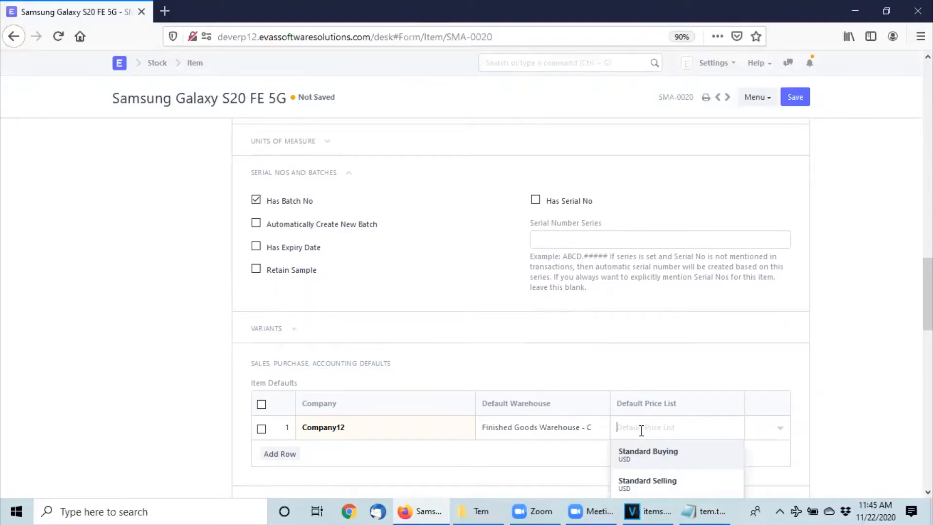
pyautogui.click(657, 484)
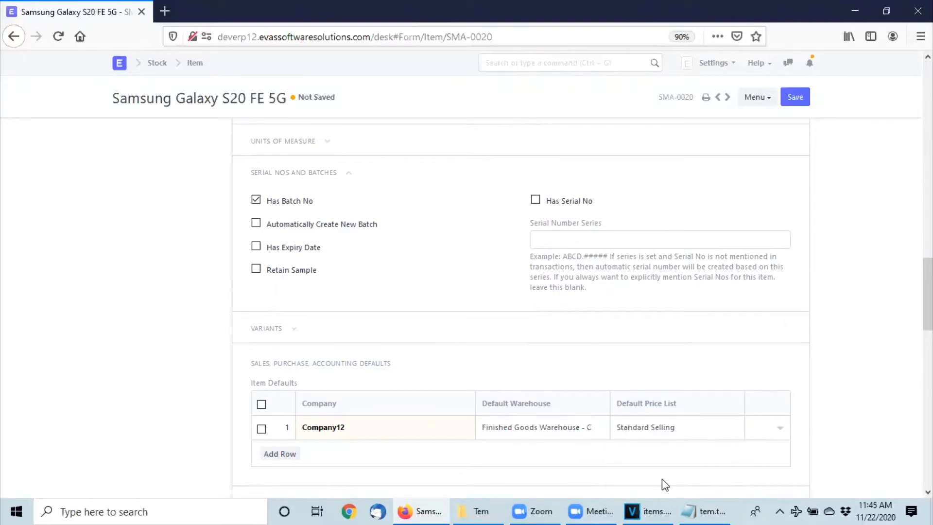
# In the detailed Company12 item defaults, set both the default buying and selling cost centers to Main - C.
pyautogui.scroll(-3, 760, 359)
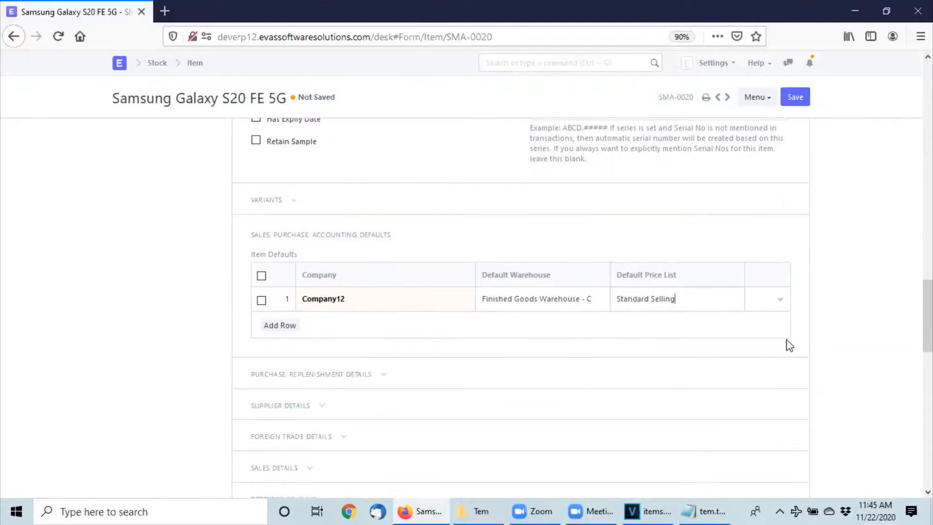
pyautogui.click(781, 300)
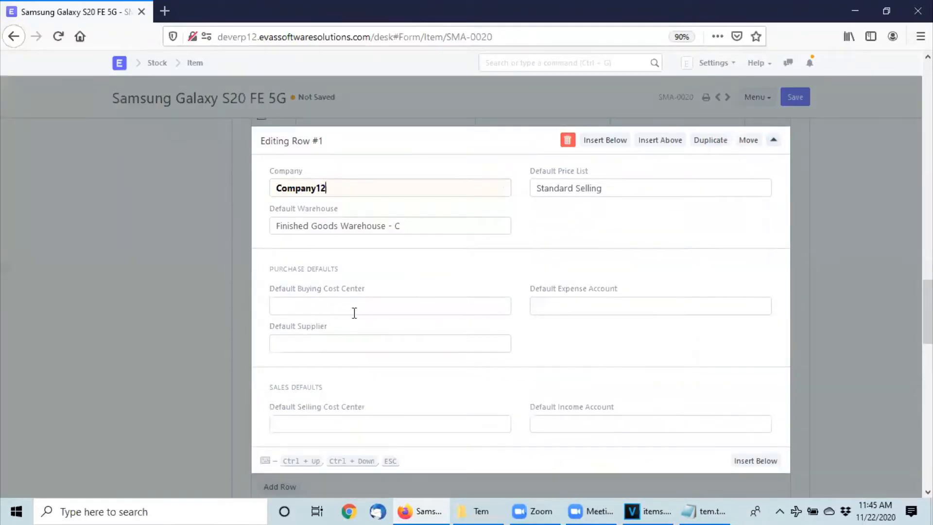
pyautogui.click(328, 304)
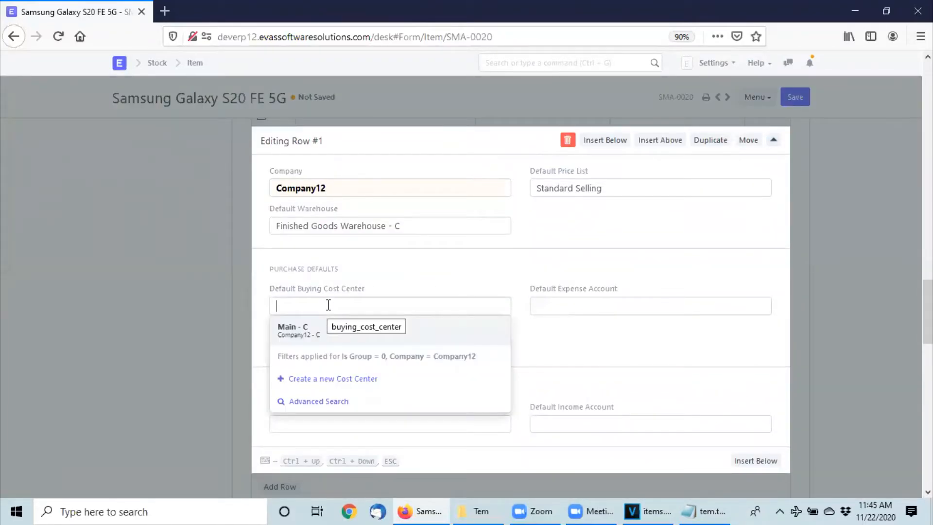
pyautogui.click(313, 335)
pyautogui.click(295, 425)
pyautogui.write('Main - C')
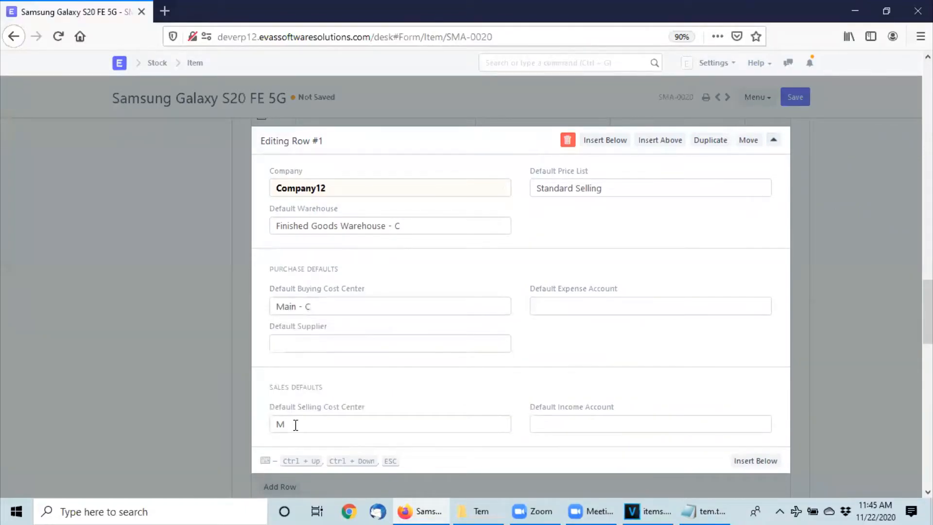
pyautogui.click(302, 443)
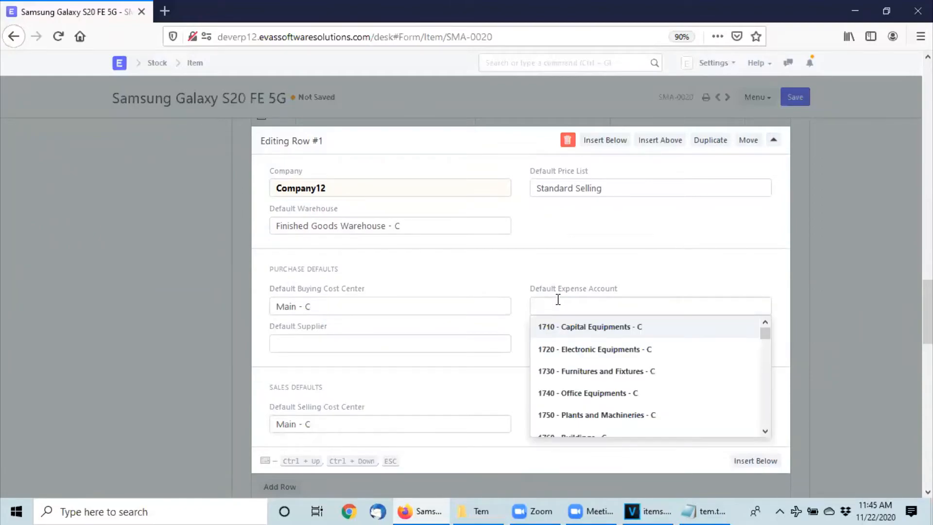
# Set the default expense account to 5113 - Cost of Goods Sold Default - C and the income account to 4120 - Sales Default - C.
pyautogui.write('CA')
pyautogui.press('BackSpace')
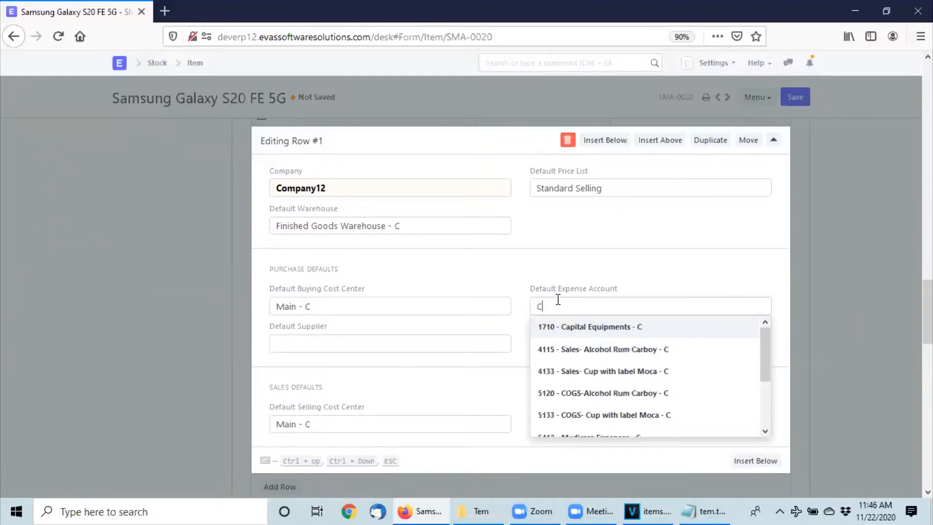
pyautogui.write('OS')
pyautogui.press('Return')
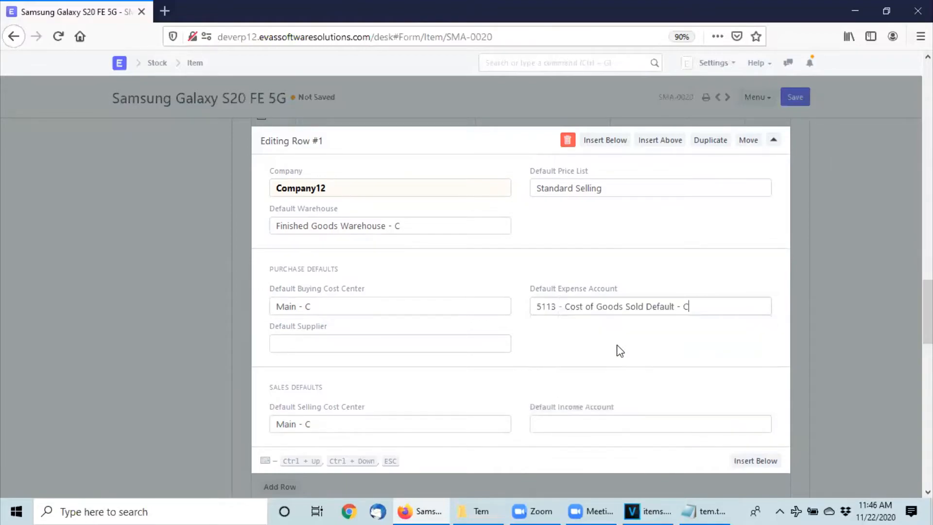
pyautogui.click(565, 421)
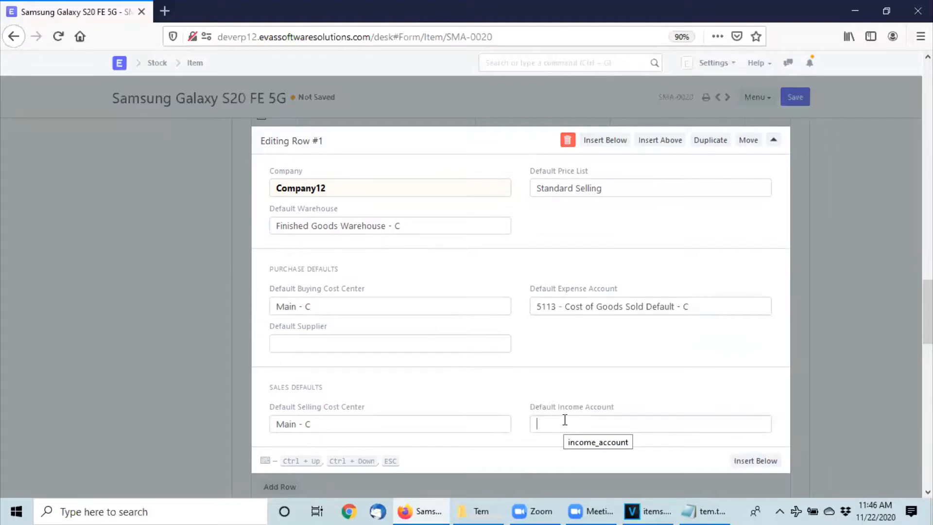
pyautogui.write('S')
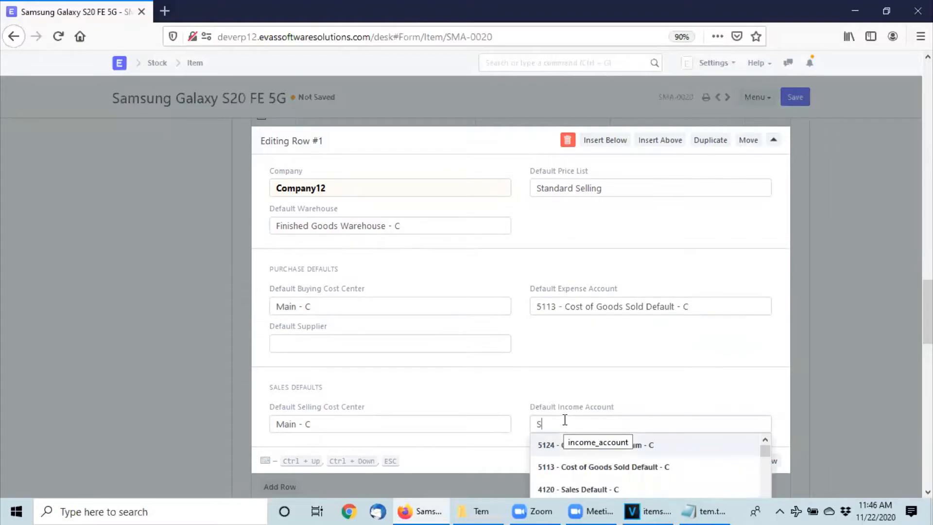
pyautogui.write('A')
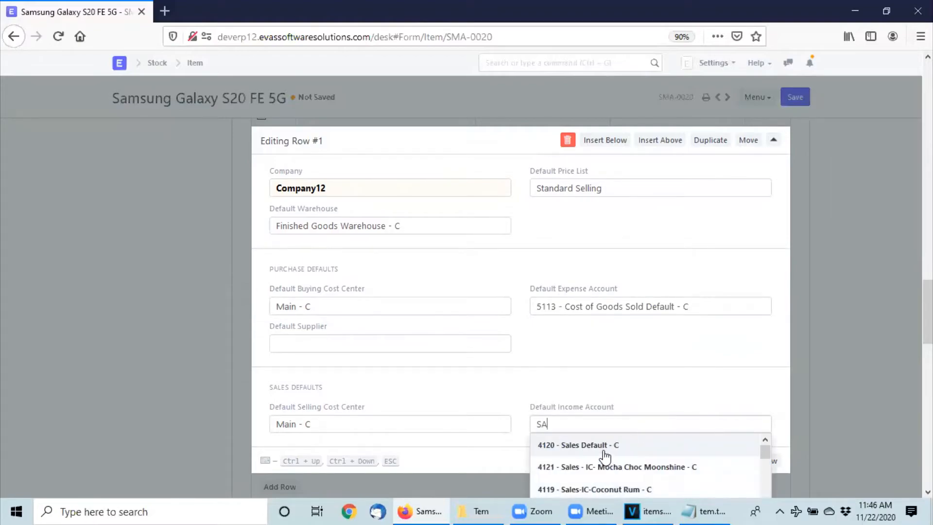
pyautogui.click(601, 448)
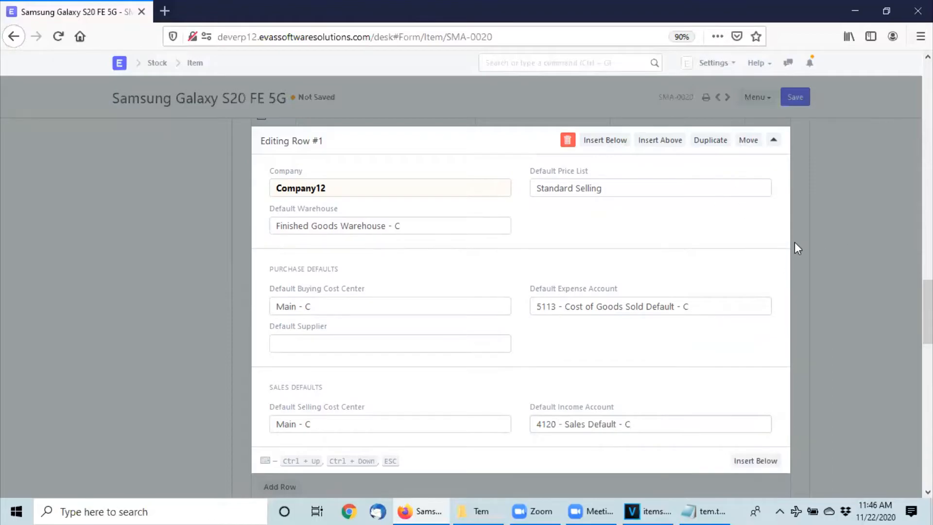
pyautogui.click(818, 246)
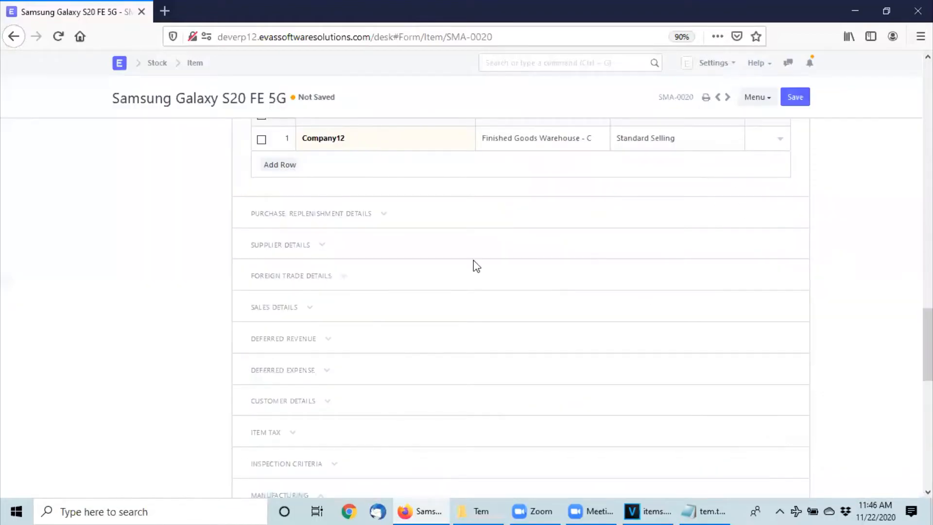
# Clear Is Purchase Item in the replenishment details, check that Is Sales Item is enabled, and save the item.
pyautogui.click(383, 214)
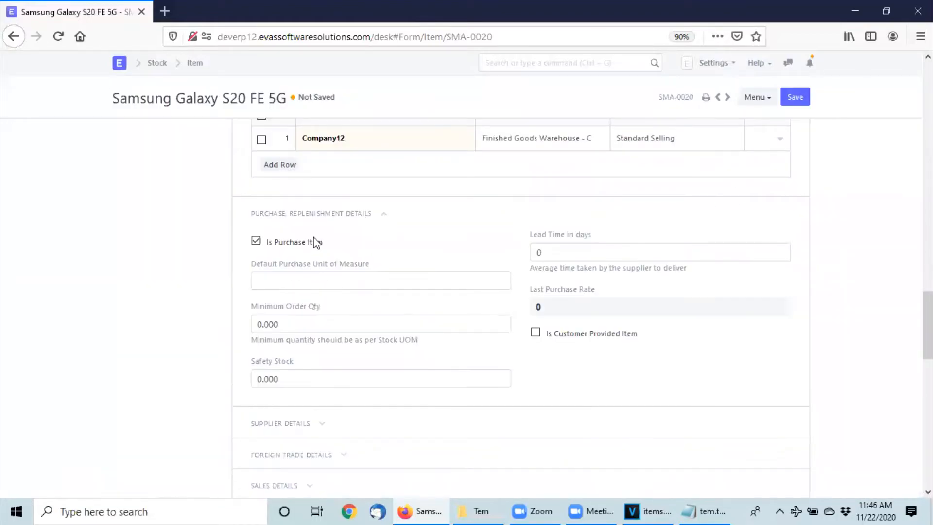
pyautogui.click(256, 241)
pyautogui.scroll(-2, 409, 439)
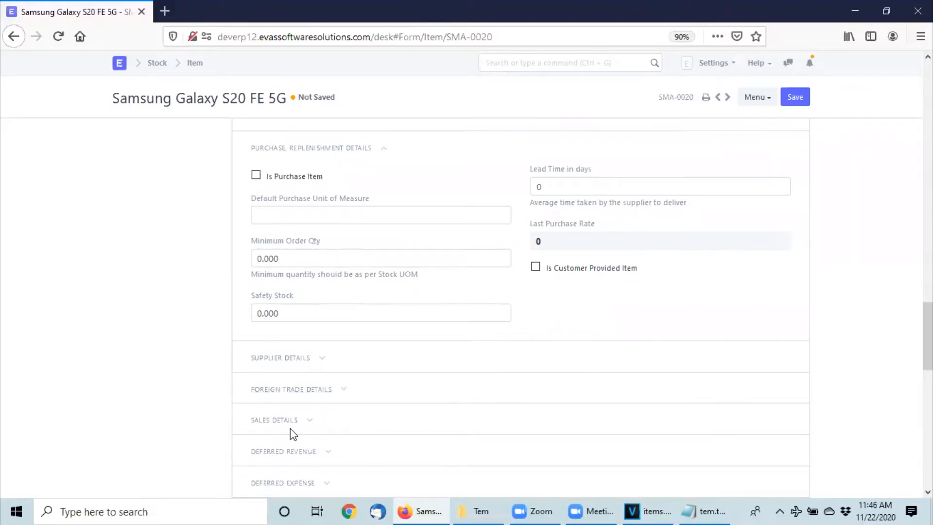
pyautogui.click(307, 421)
pyautogui.scroll(-3, 334, 422)
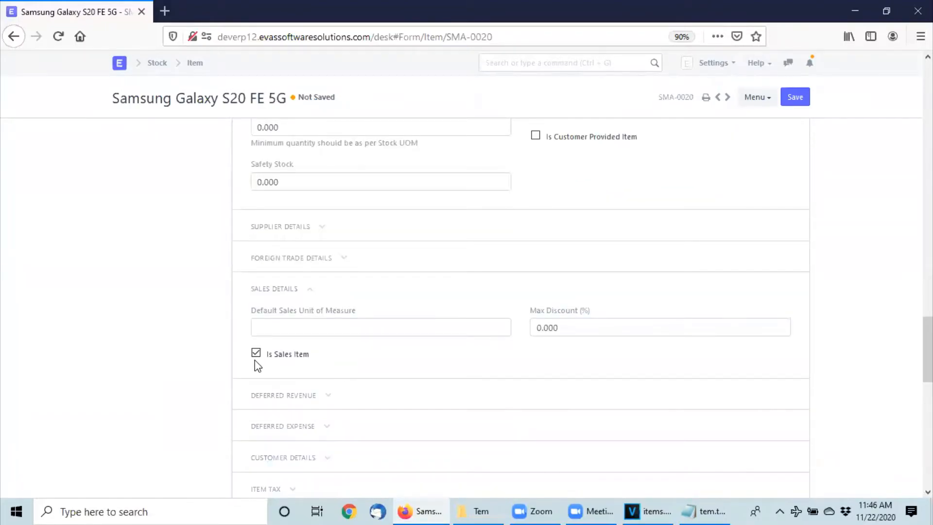
pyautogui.scroll(5, 680, 204)
pyautogui.click(795, 96)
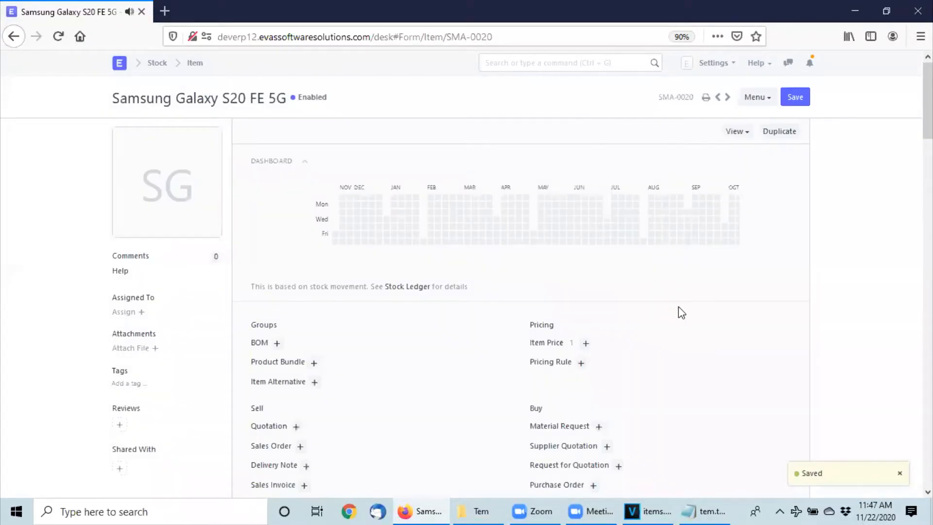
pyautogui.scroll(-3, 682, 335)
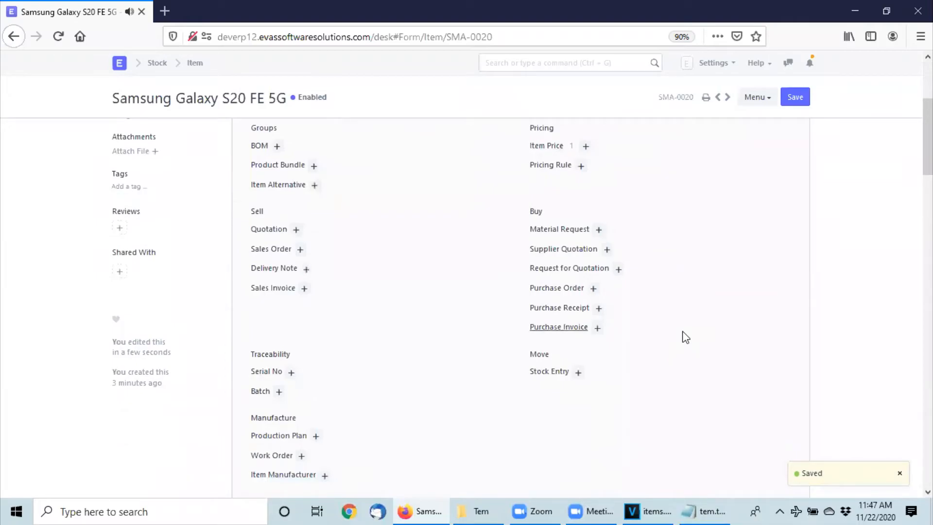
pyautogui.scroll(-3, 686, 335)
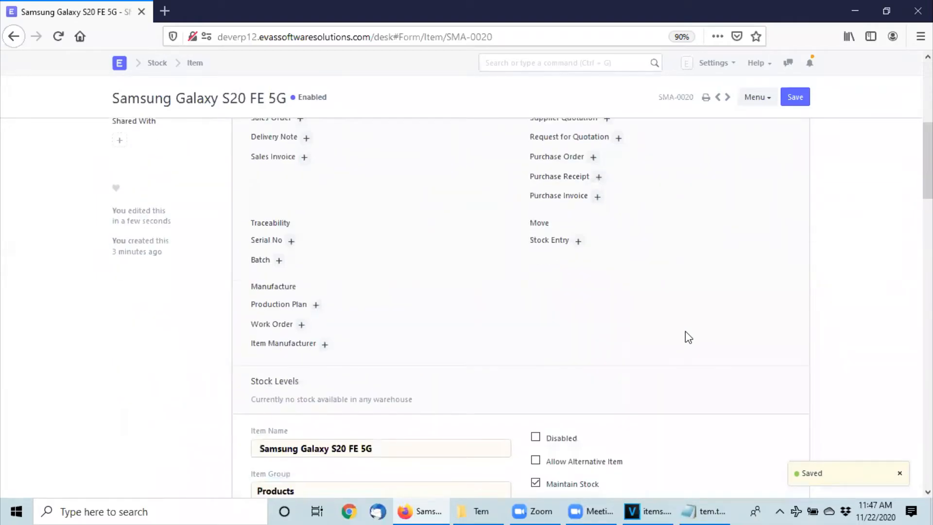
pyautogui.scroll(5, 719, 335)
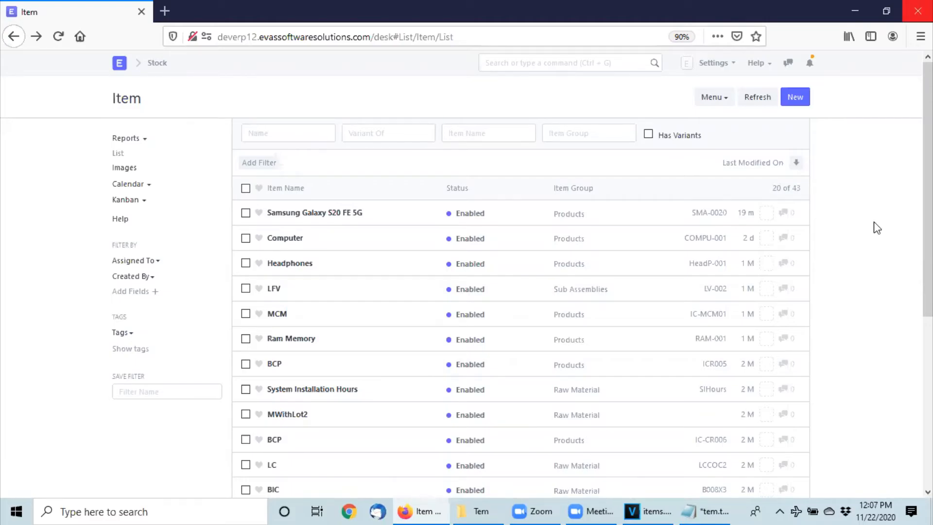
# Start a new item from the item list with code DISP-002 and the copied name Display Super AMOLED.
pyautogui.click(795, 97)
pyautogui.click(373, 162)
pyautogui.write('DIS')
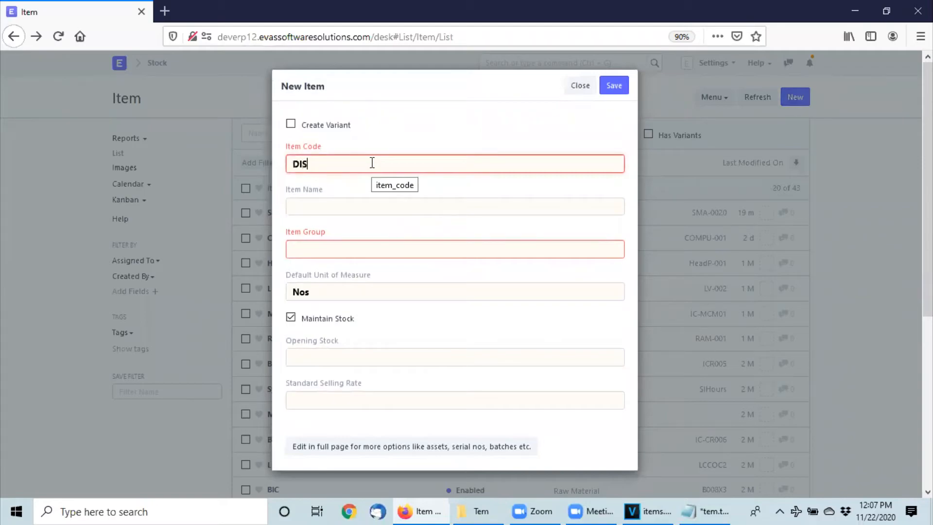
pyautogui.write('P-002')
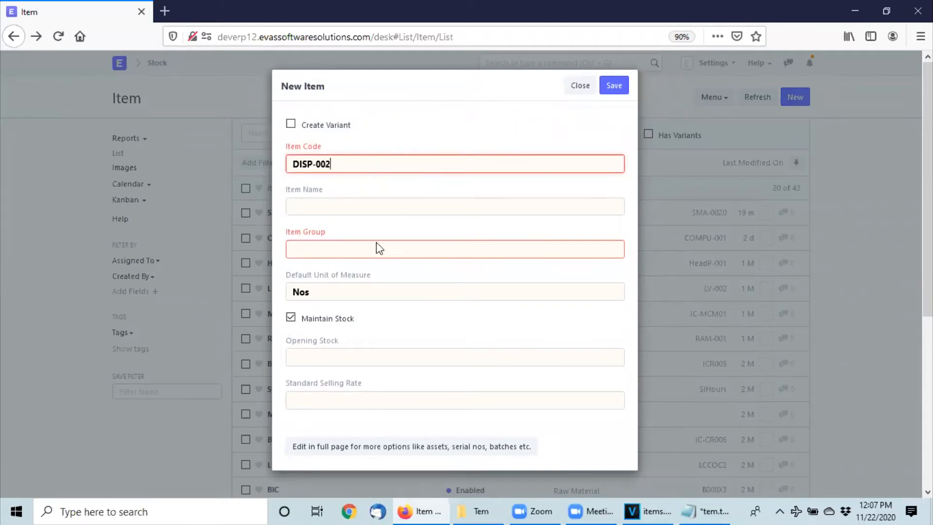
pyautogui.rightClick(341, 204)
pyautogui.click(371, 263)
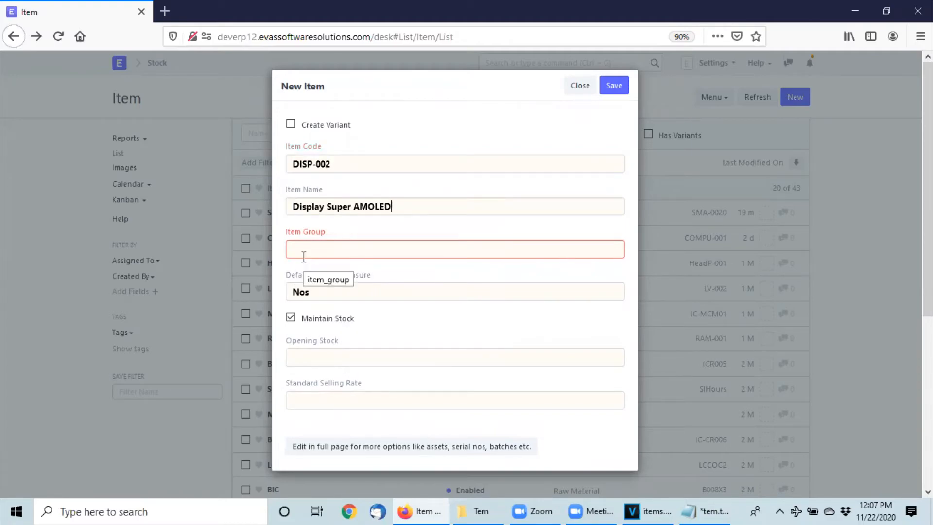
# Assign the new DISP-002 item to the Raw Material item group and save it.
pyautogui.click(301, 254)
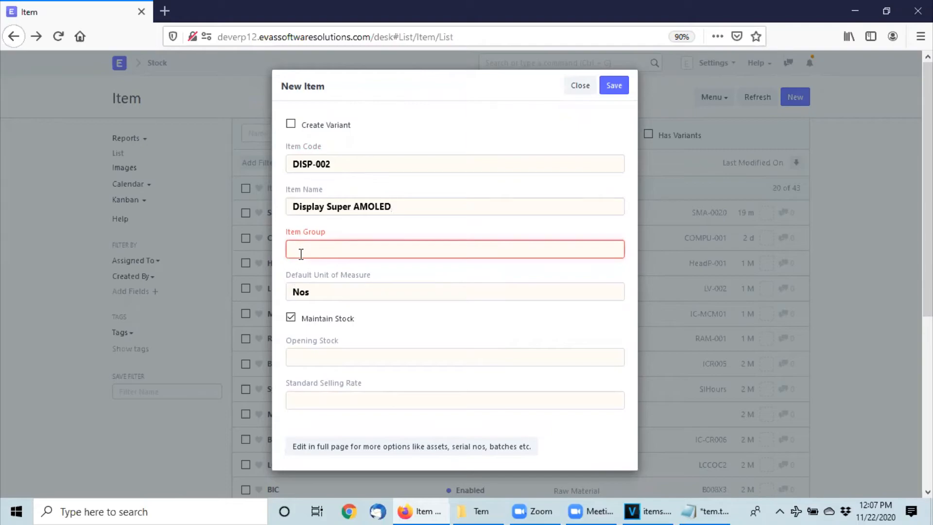
pyautogui.write('Ra')
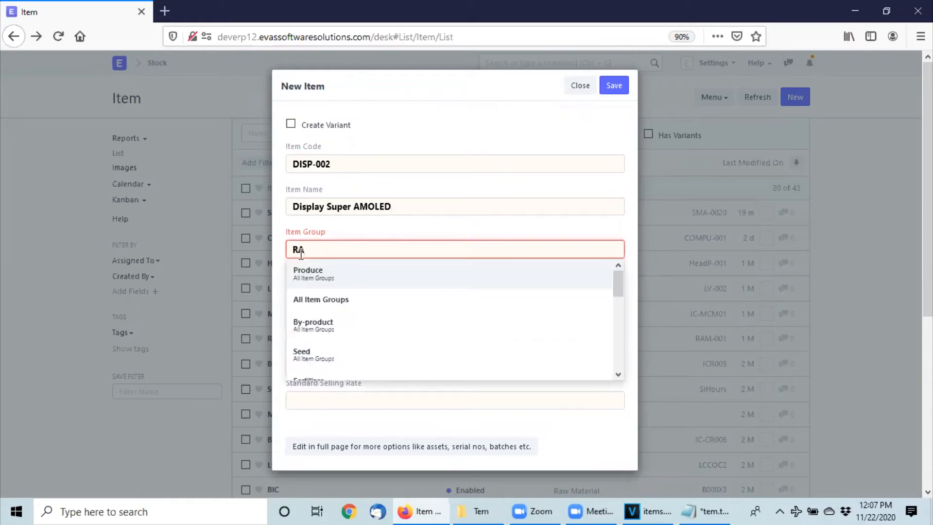
pyautogui.click(298, 273)
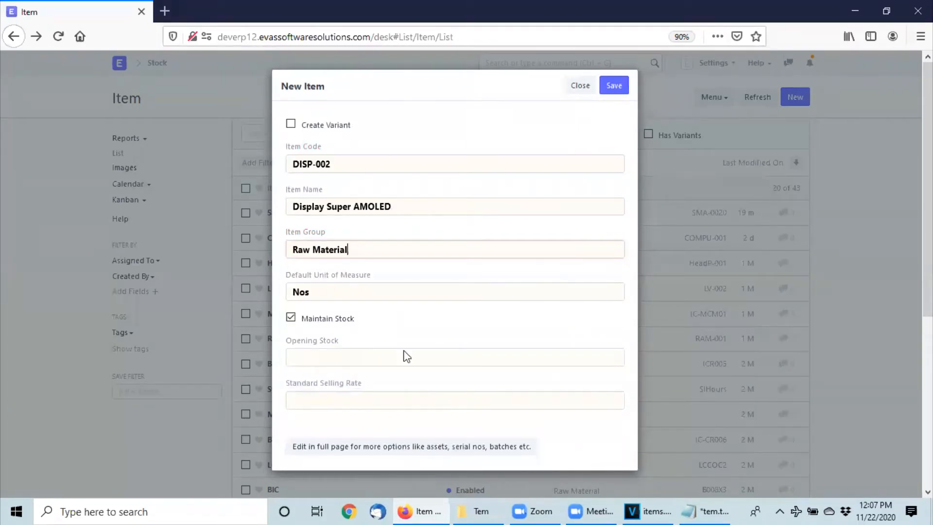
pyautogui.click(613, 85)
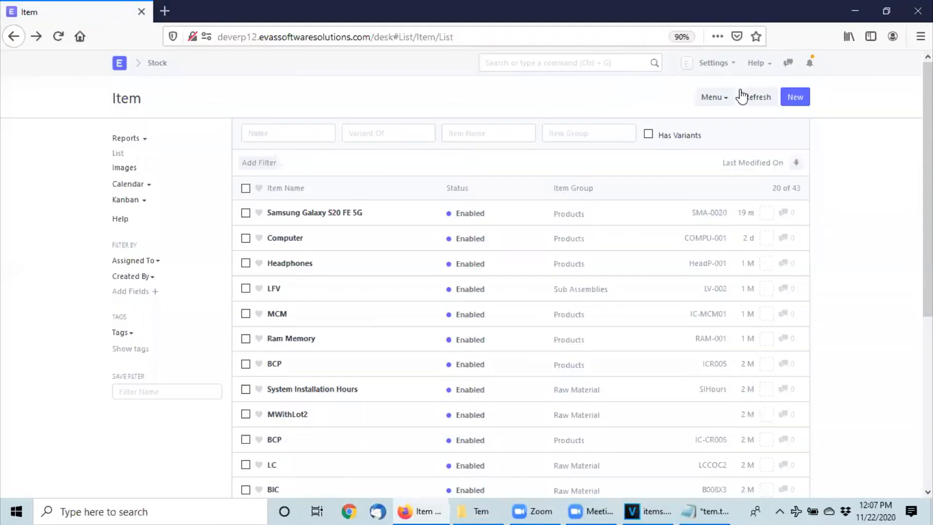
# Open Display Super AMOLED from the refreshed item list and set its valuation rate to 45.
pyautogui.click(742, 97)
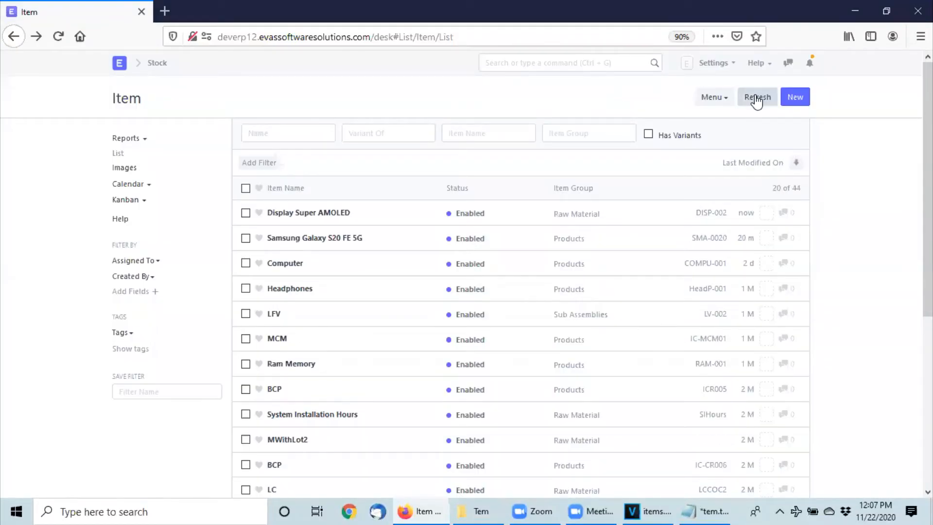
pyautogui.click(291, 212)
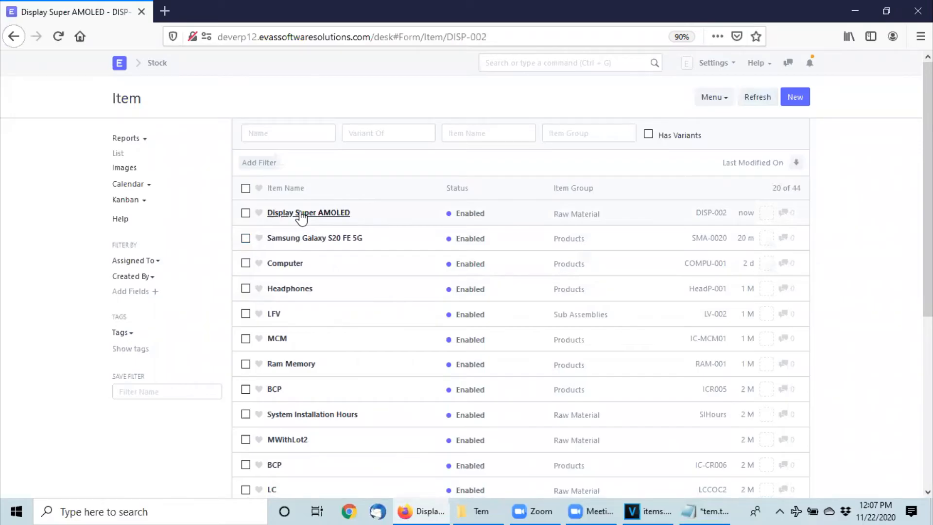
pyautogui.scroll(-10, 617, 375)
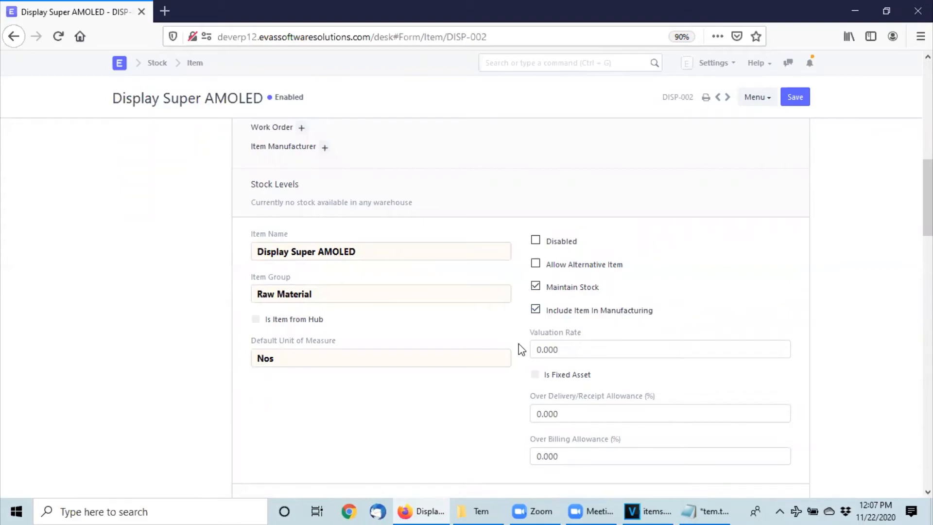
pyautogui.click(580, 356)
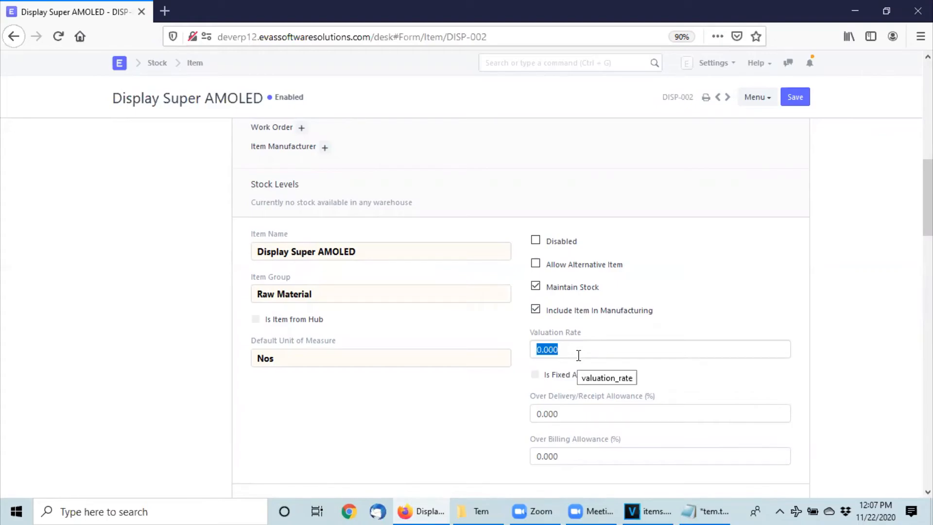
pyautogui.write('40')
pyautogui.press('BackSpace')
pyautogui.press('BackSpace')
pyautogui.write('5')
pyautogui.press('BackSpace')
pyautogui.write('45')
# Add an auto re-order row that checks in All Warehouses - C and requests for Raw Material - C.
pyautogui.scroll(-5, 402, 415)
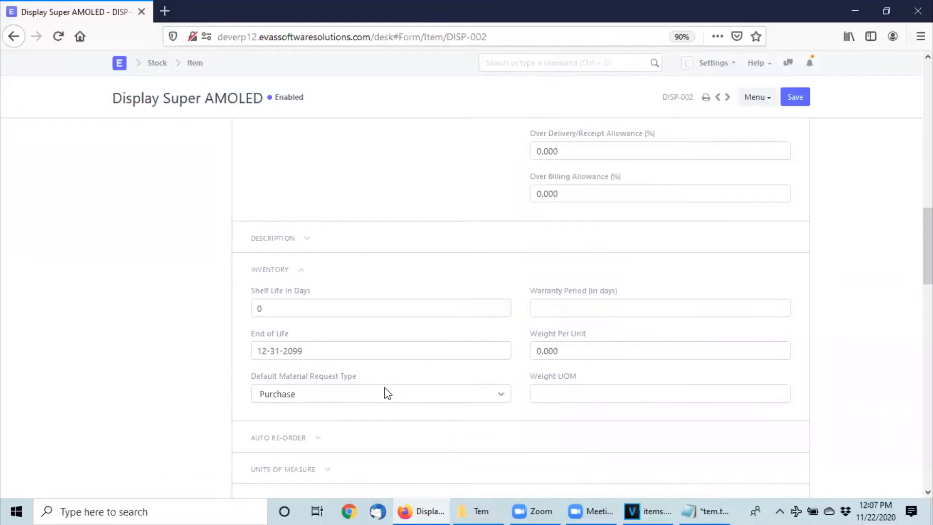
pyautogui.scroll(-3, 340, 405)
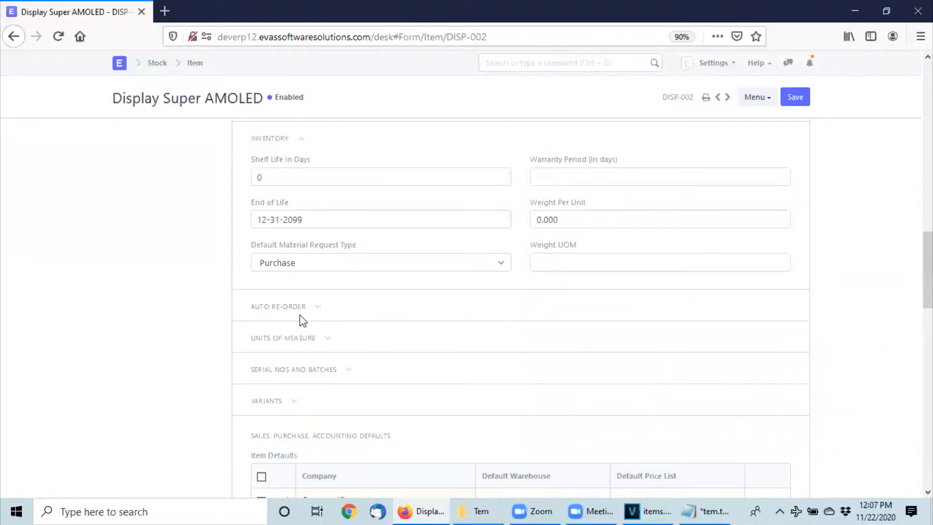
pyautogui.click(317, 310)
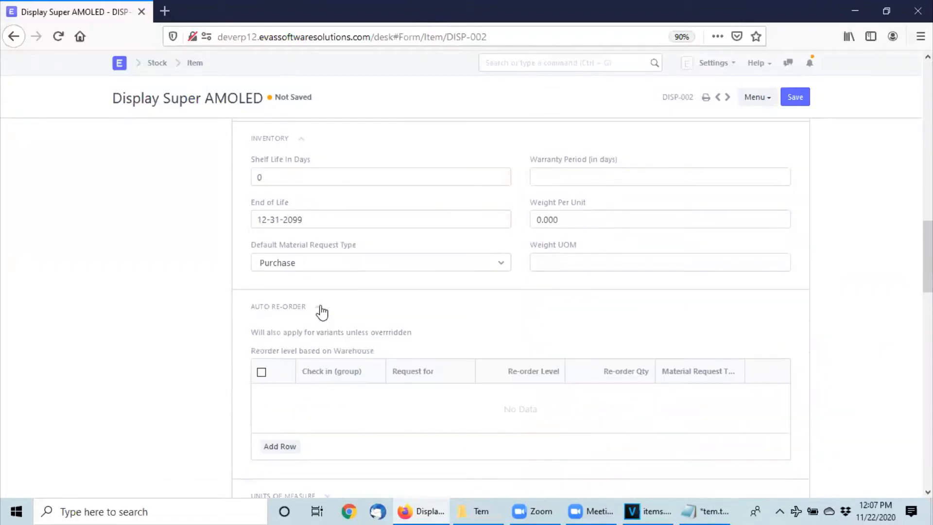
pyautogui.click(280, 446)
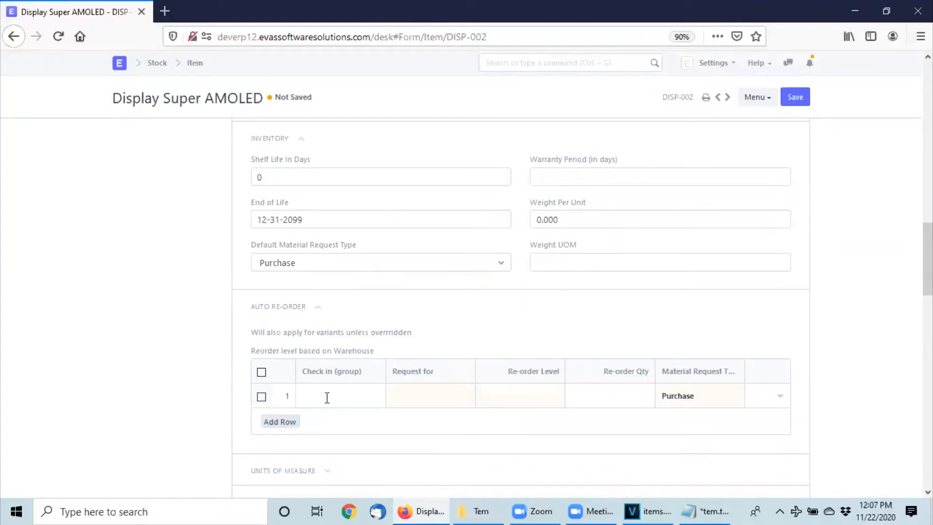
pyautogui.write('A')
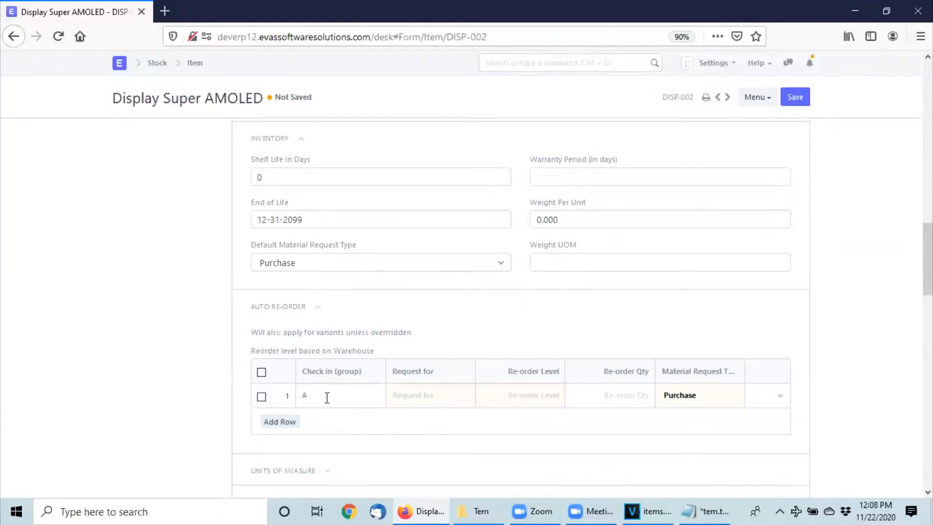
pyautogui.click(329, 422)
pyautogui.click(424, 391)
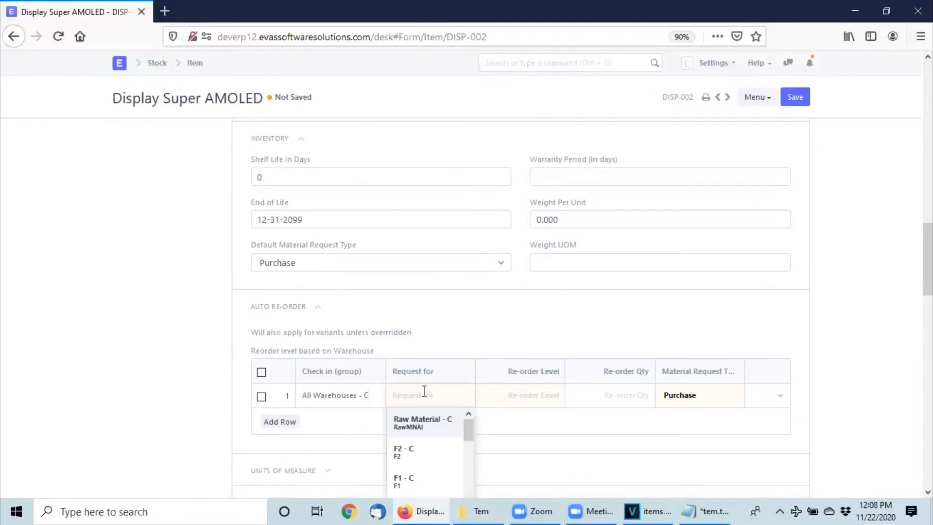
pyautogui.click(428, 424)
# Set the row's re-order level to 100 and re-order quantity to 300.
pyautogui.click(531, 401)
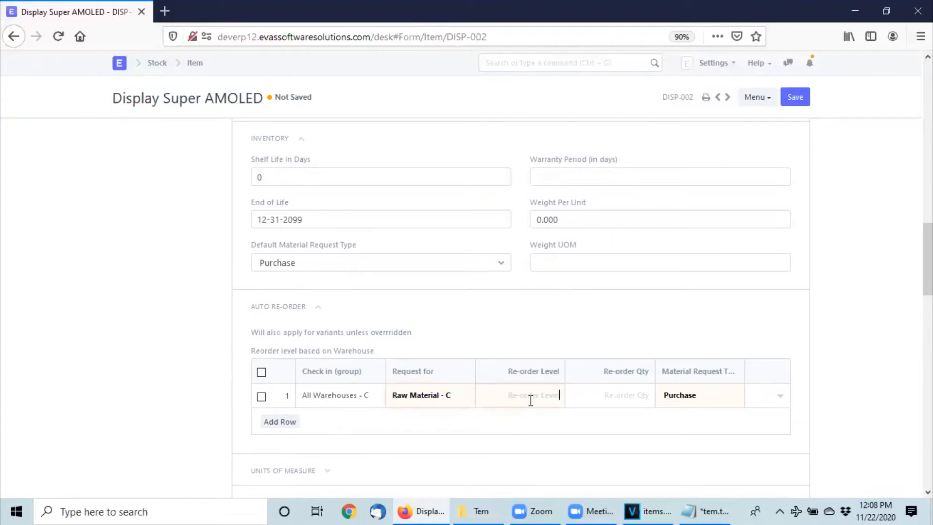
pyautogui.write('100')
pyautogui.click(618, 394)
pyautogui.write('300')
# In the Company12 item defaults, set the default warehouse to Raw Material - C and the default price list to Standard Buying.
pyautogui.scroll(-5, 407, 428)
pyautogui.scroll(-2, 320, 384)
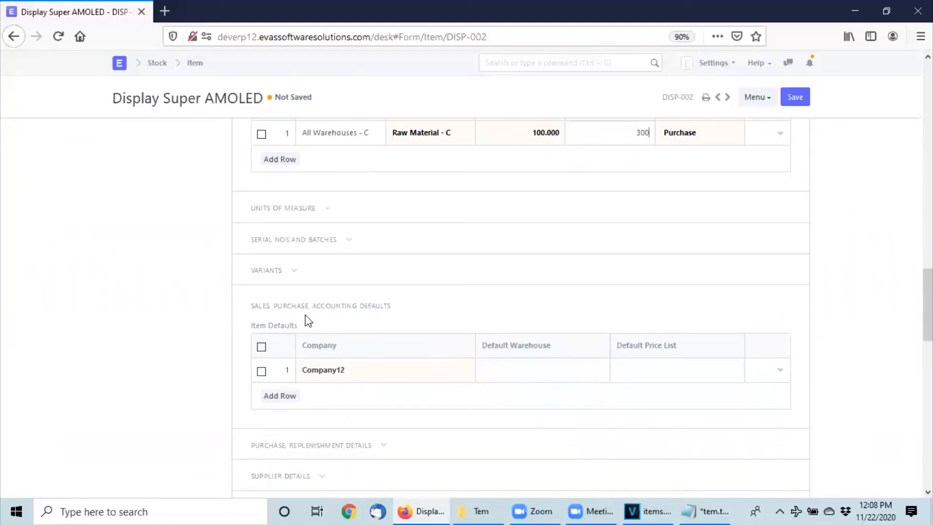
pyautogui.click(505, 371)
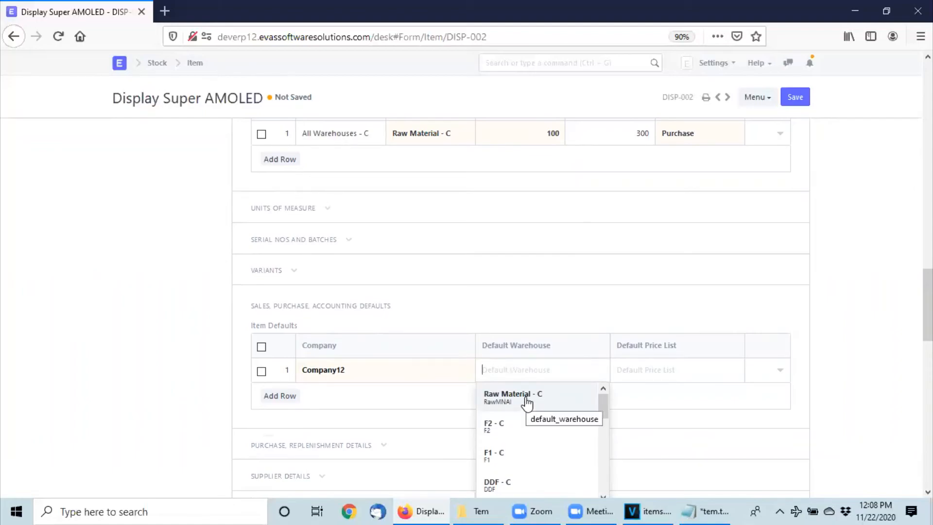
pyautogui.click(528, 401)
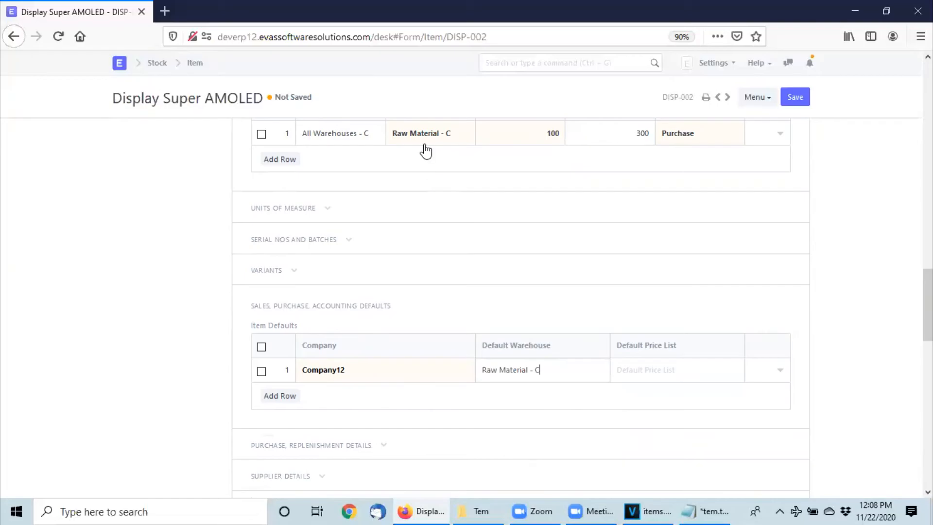
pyautogui.scroll(3, 445, 223)
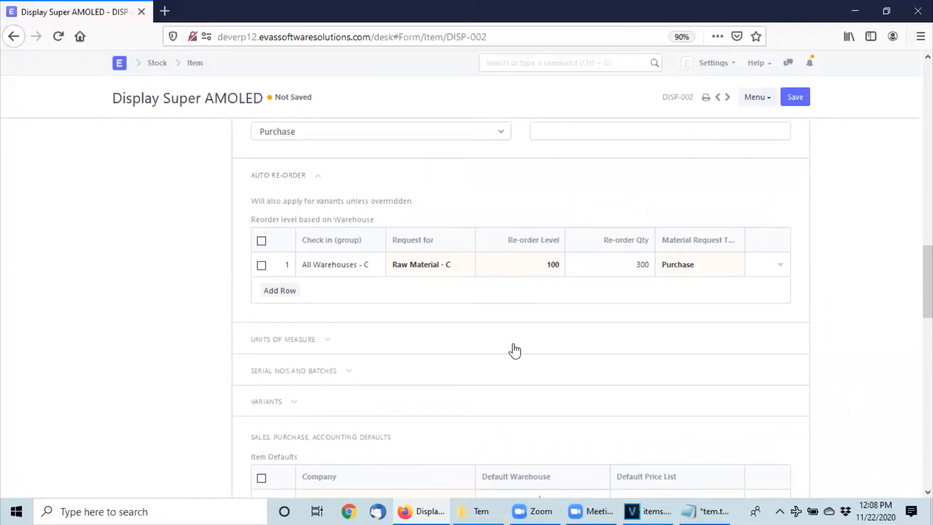
pyautogui.scroll(-4, 540, 354)
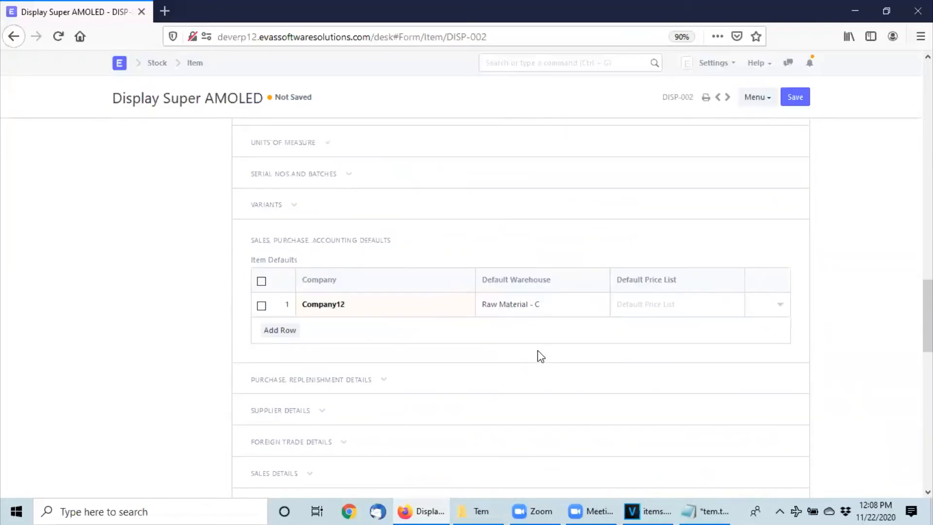
pyautogui.click(655, 310)
pyautogui.write('Standard Buying')
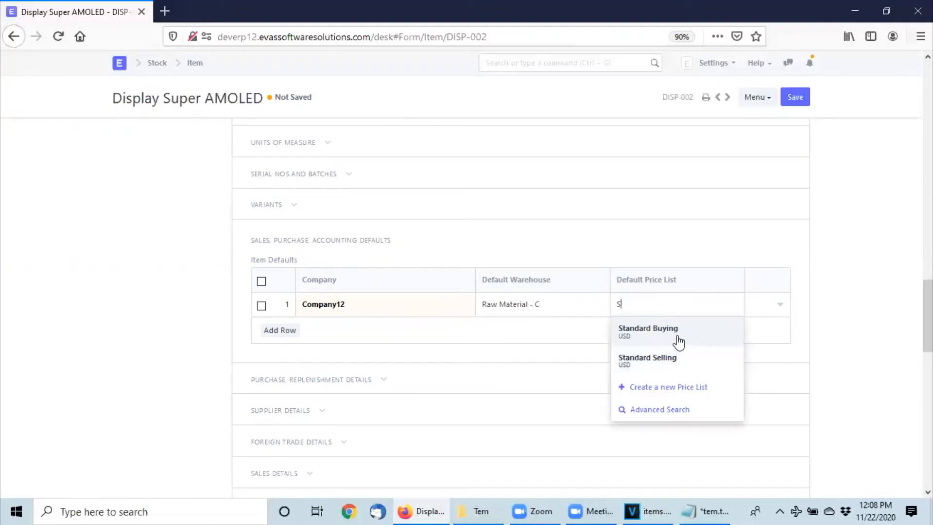
pyautogui.click(677, 340)
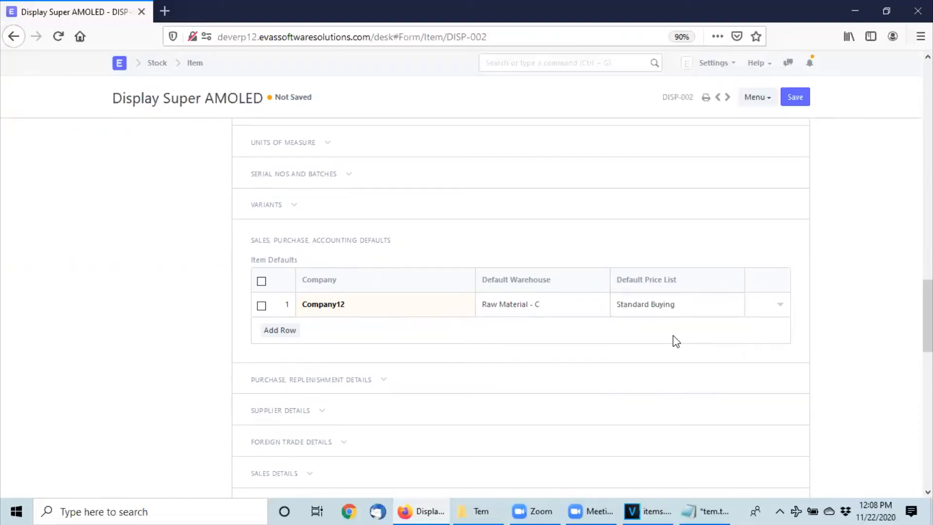
# Open the detailed Company12 item defaults and set both the default buying and selling cost centers to Main - C.
pyautogui.click(782, 307)
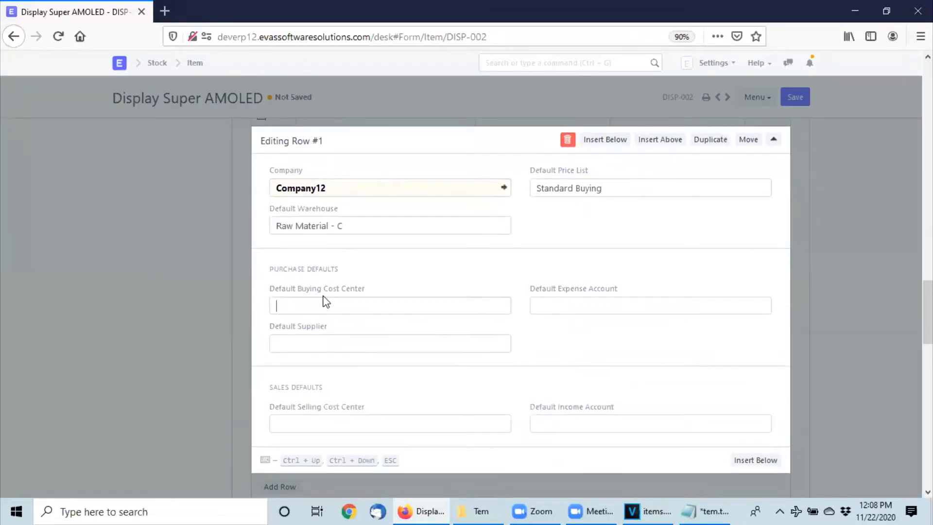
pyautogui.click(326, 305)
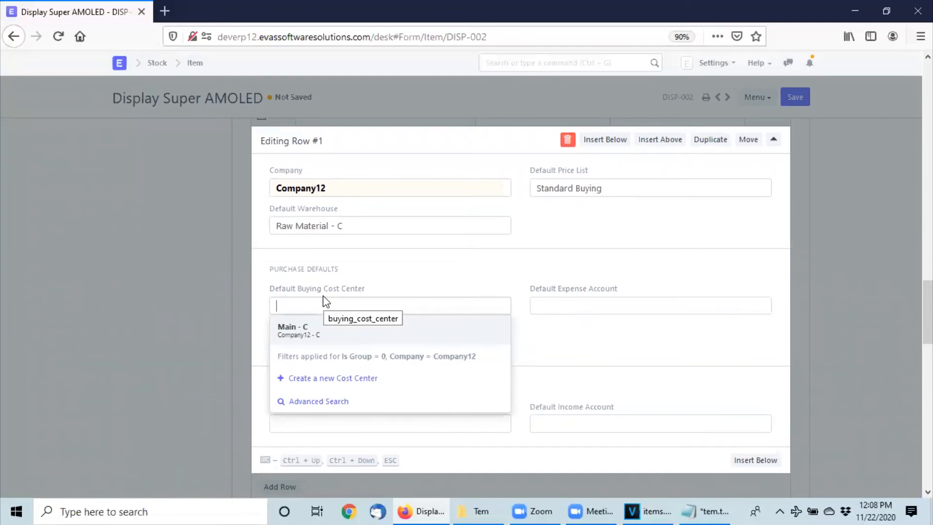
pyautogui.click(317, 332)
pyautogui.click(318, 422)
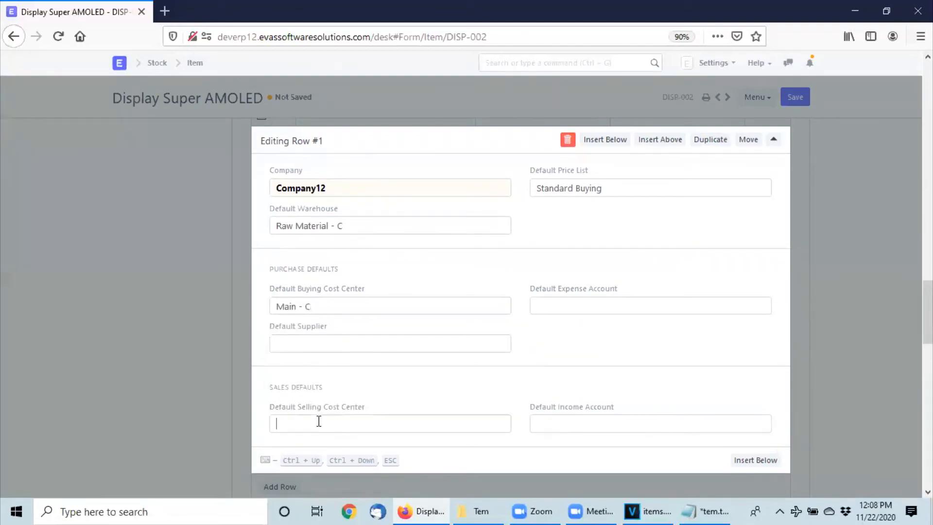
pyautogui.click(314, 446)
# Set the default supplier to Controller Corp and the default expense account to 5113 - Cost of Goods Sold Default - C, and close the row details.
pyautogui.click(300, 342)
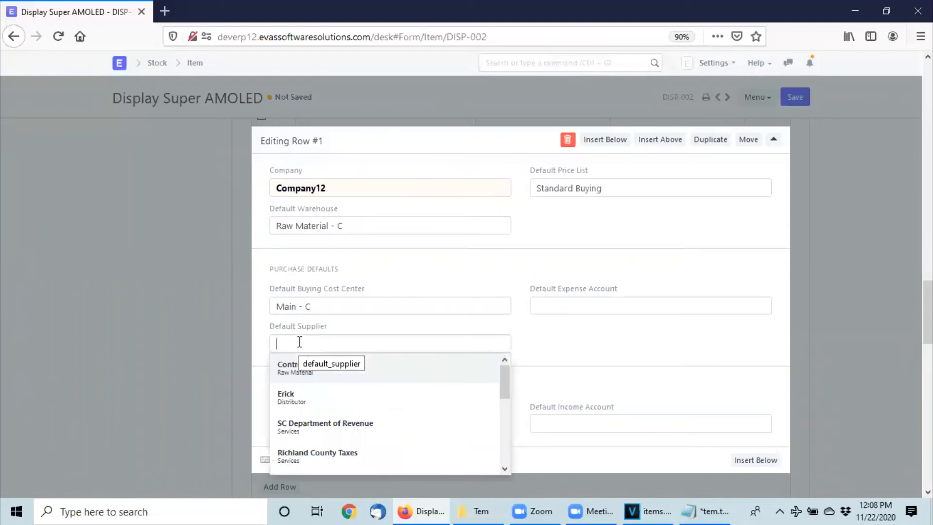
pyautogui.click(323, 373)
pyautogui.click(581, 313)
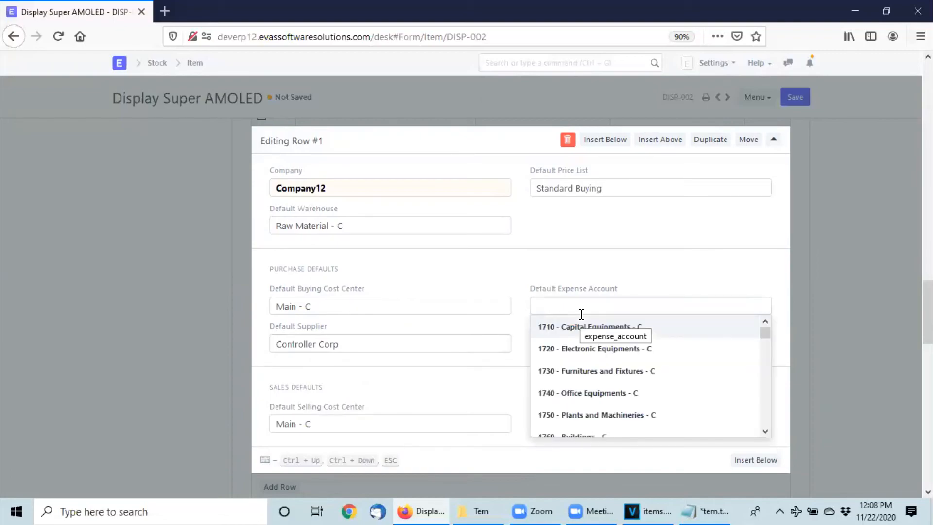
pyautogui.write('COS')
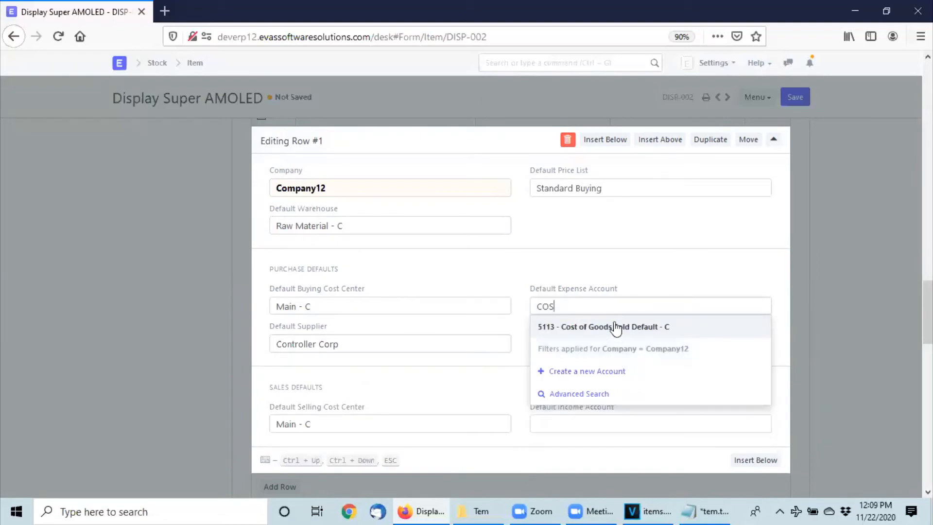
pyautogui.click(616, 328)
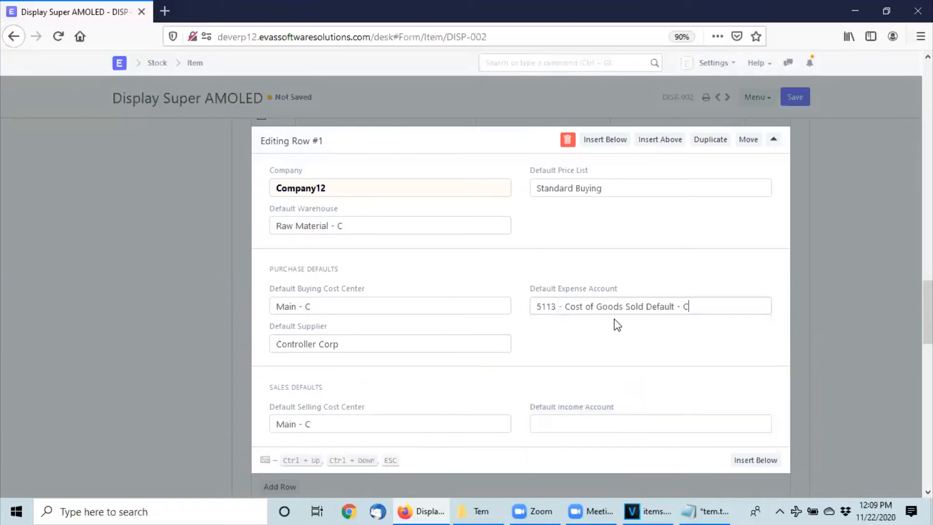
pyautogui.click(822, 289)
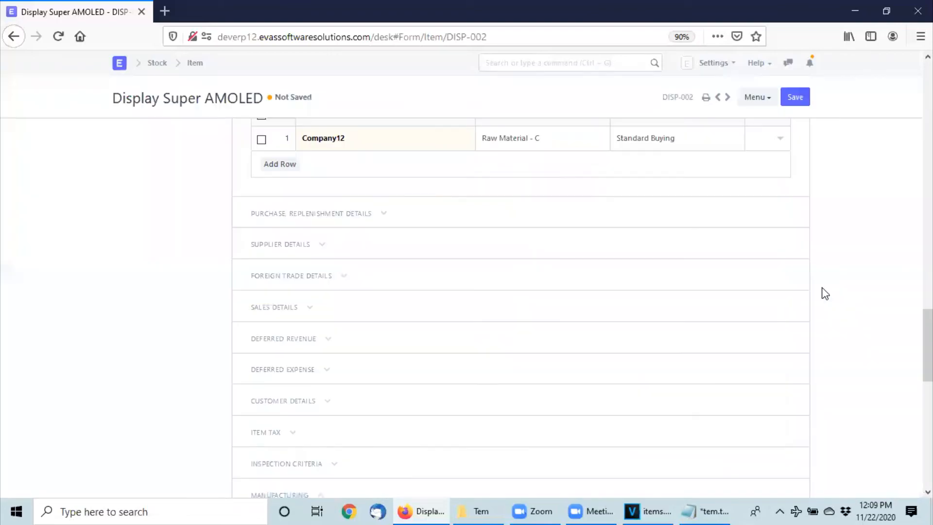
# Check the Is Purchase Item and Is Sales Item settings in the purchase replenishment and sales details.
pyautogui.click(382, 218)
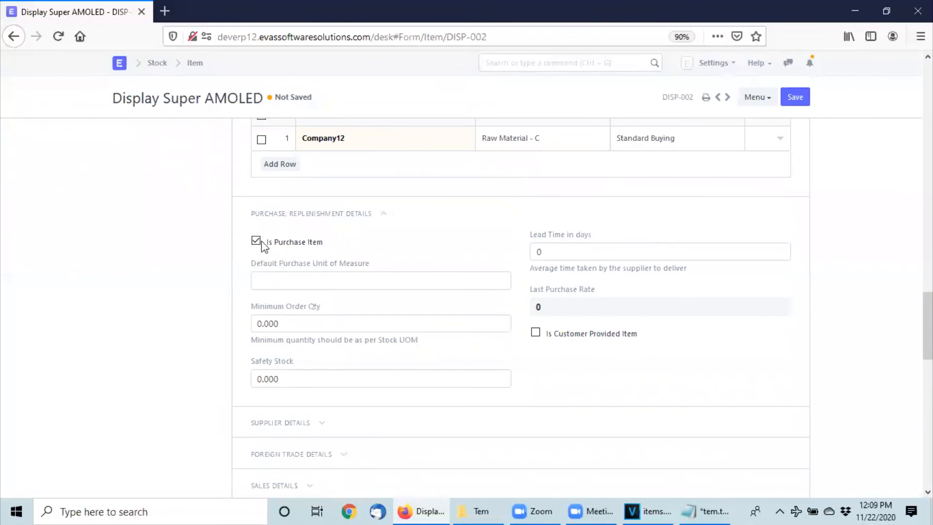
pyautogui.click(382, 219)
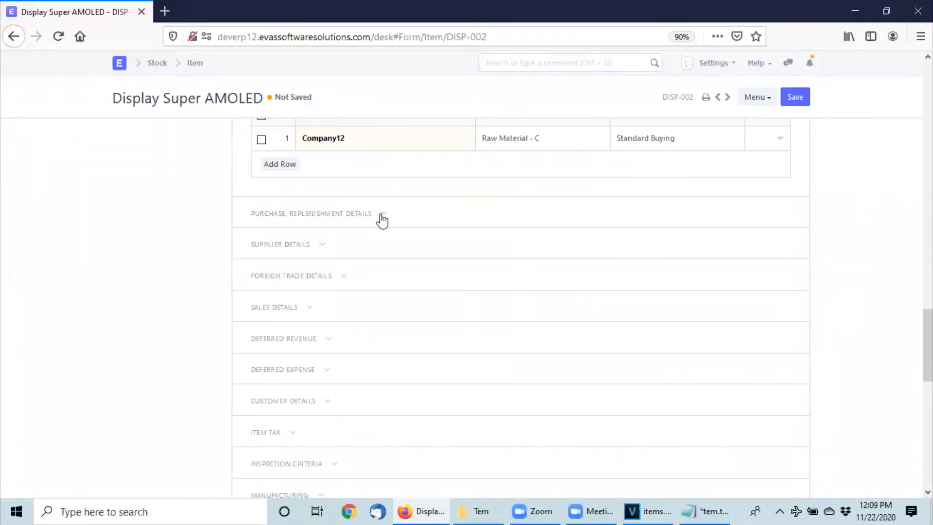
pyautogui.click(311, 307)
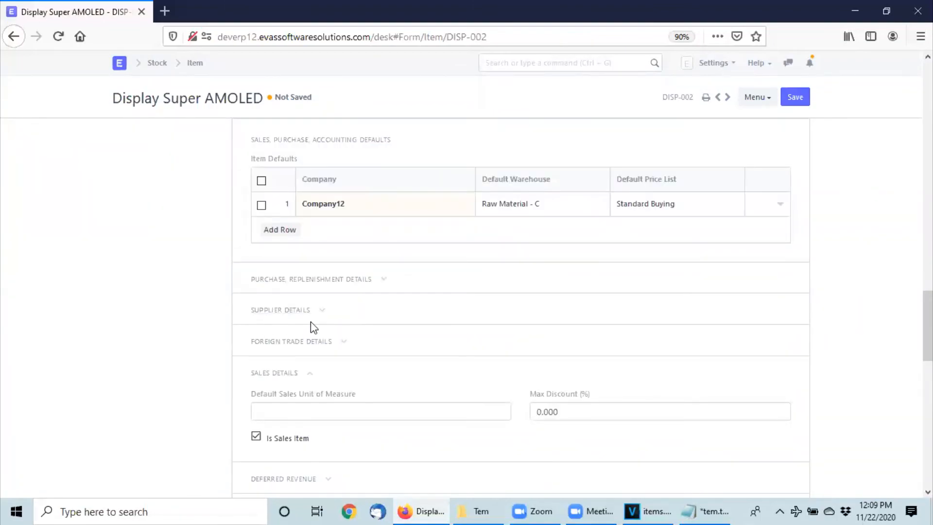
# Add Controller Corp with supplier part number CONT-003 to the supplier items in the supplier details.
pyautogui.click(322, 311)
pyautogui.click(566, 430)
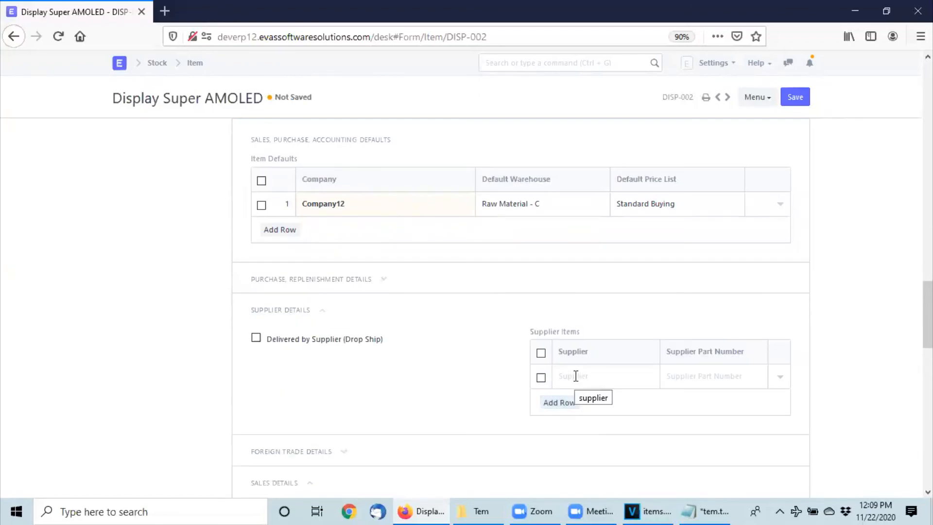
pyautogui.click(587, 403)
pyautogui.click(685, 380)
pyautogui.write('CONT-003')
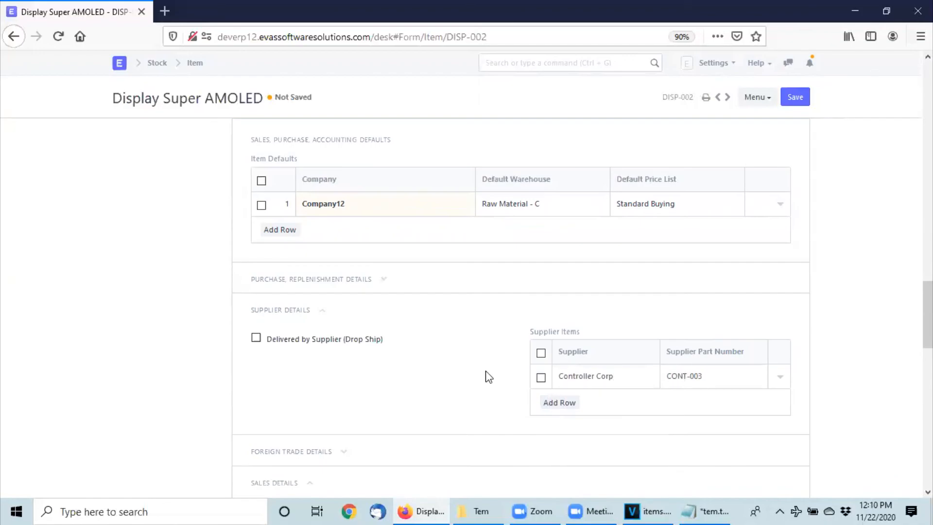
# Review the remaining supplier and sales details of the Display Super AMOLED item and save the item.
pyautogui.scroll(-2, 413, 393)
pyautogui.scroll(-2, 323, 403)
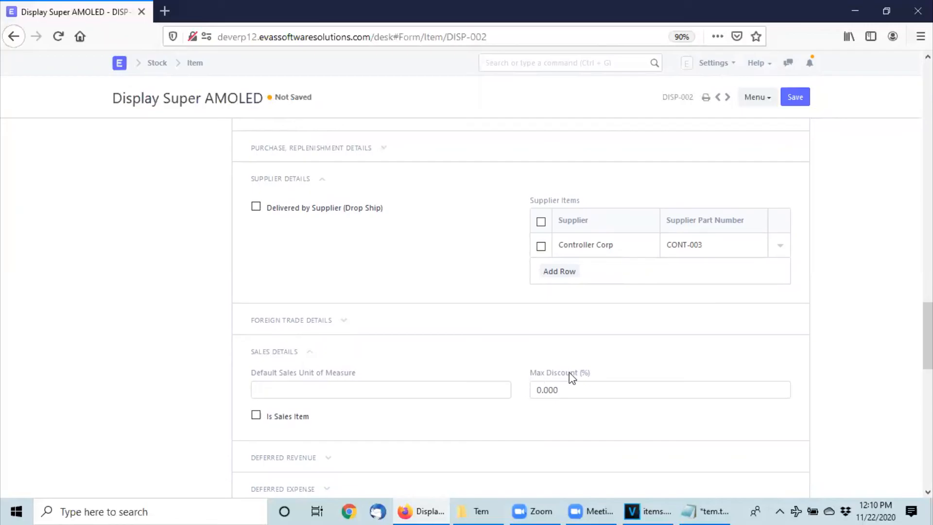
pyautogui.scroll(10, 569, 340)
pyautogui.scroll(4, 673, 261)
pyautogui.click(795, 97)
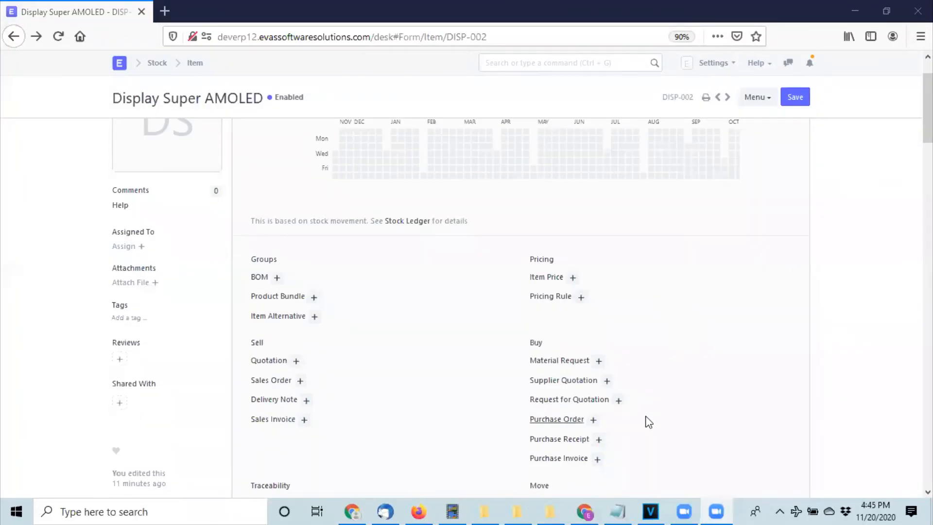
# Create and save an item price for DISP-002 in the Standard Buying price list with a rate of 40.
pyautogui.scroll(-3, 704, 377)
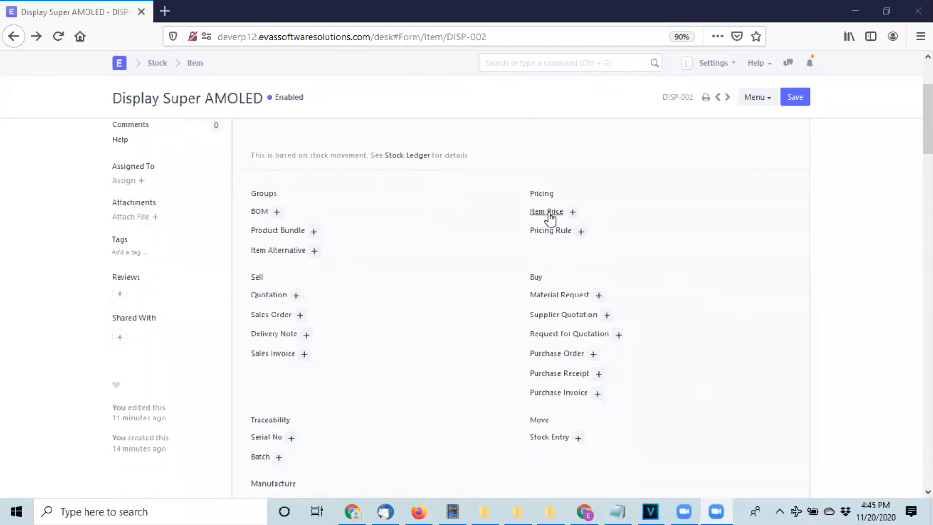
pyautogui.click(548, 212)
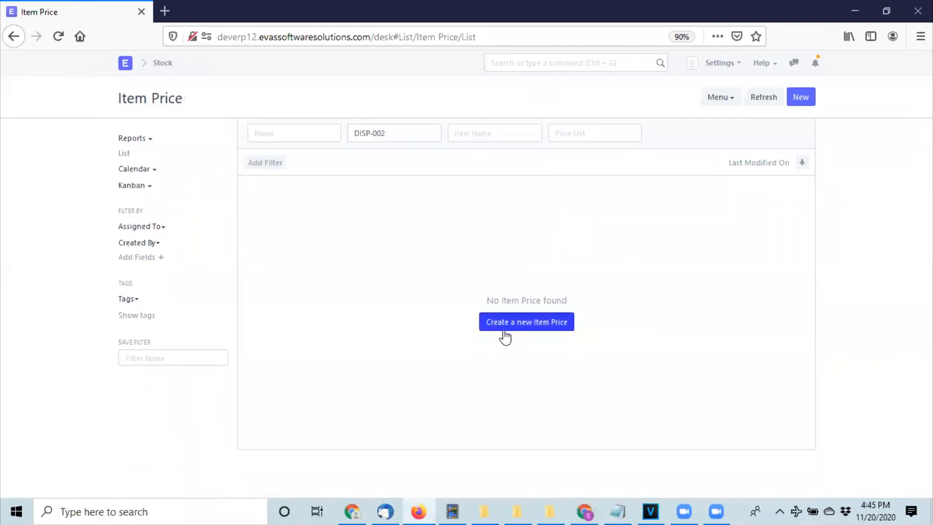
pyautogui.click(543, 323)
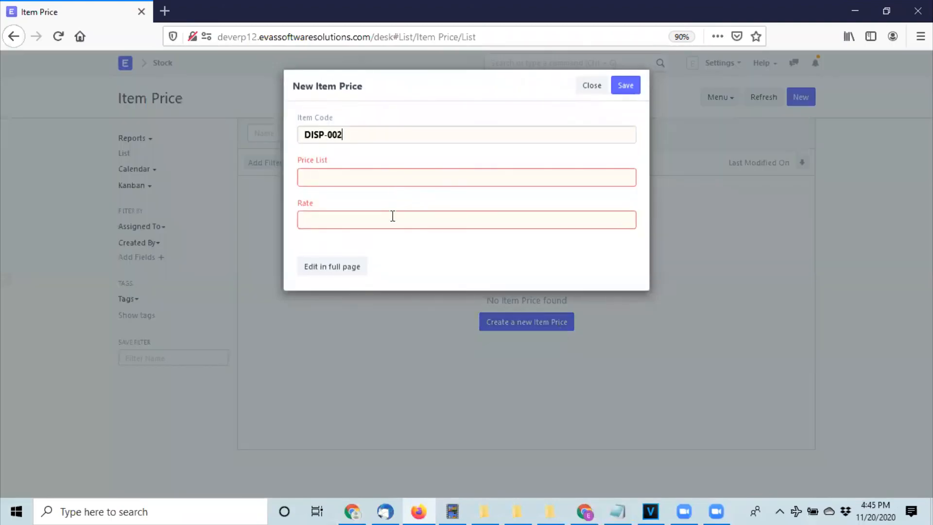
pyautogui.click(358, 176)
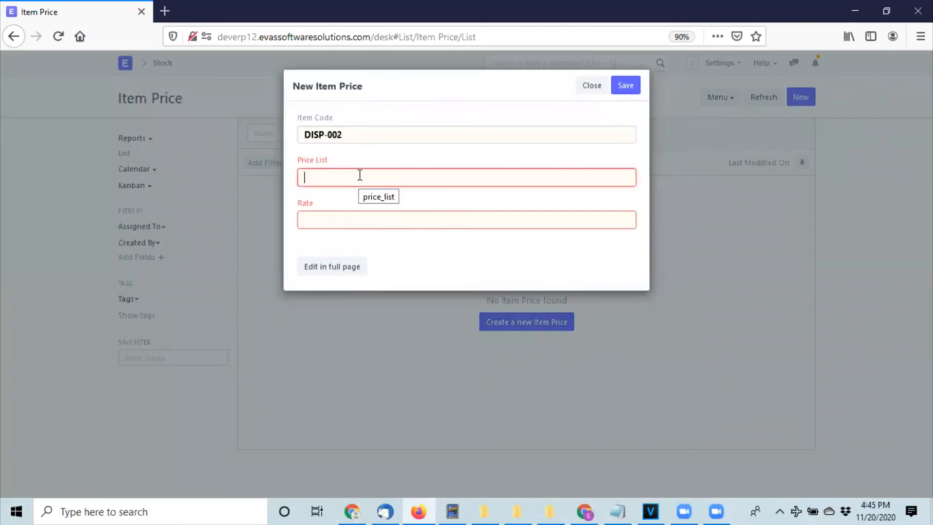
pyautogui.click(356, 204)
pyautogui.click(320, 217)
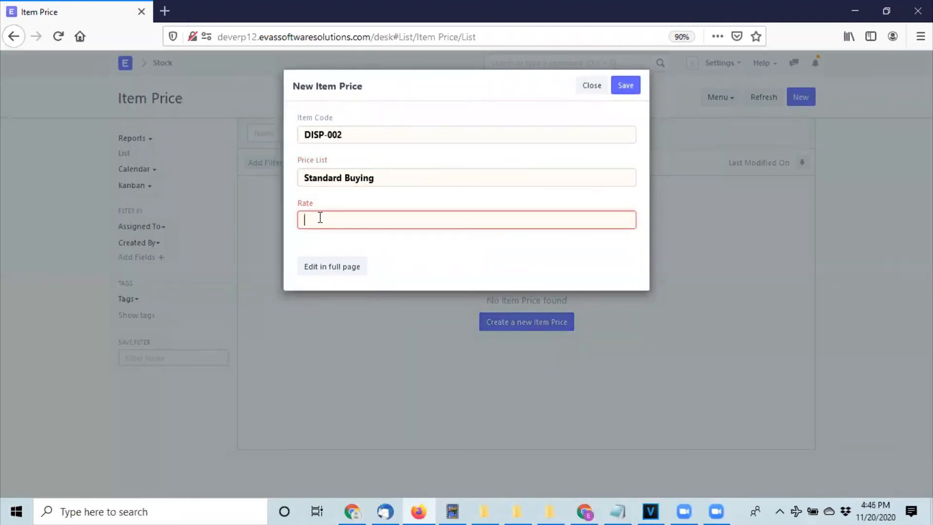
pyautogui.write('40')
pyautogui.click(624, 88)
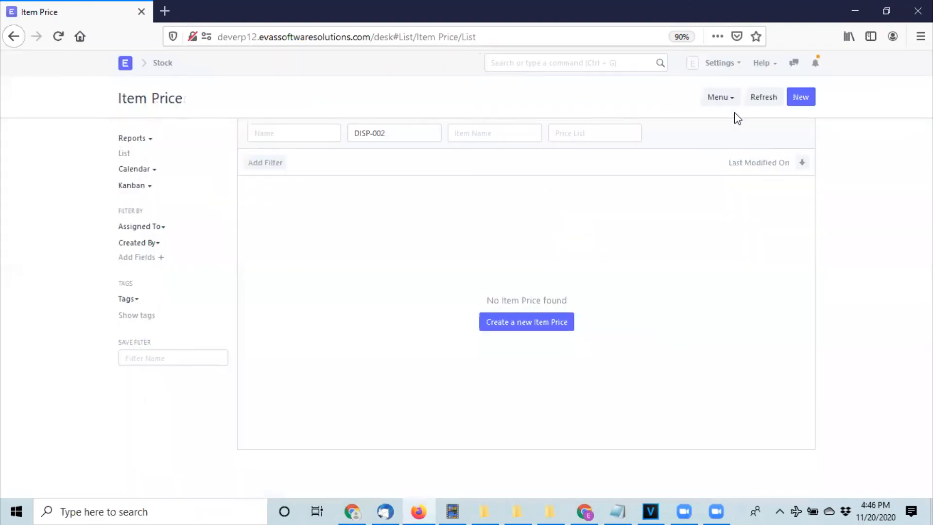
# Refresh the item price list to check the DISP-002 entry, and return to the Display Super AMOLED item.
pyautogui.click(762, 98)
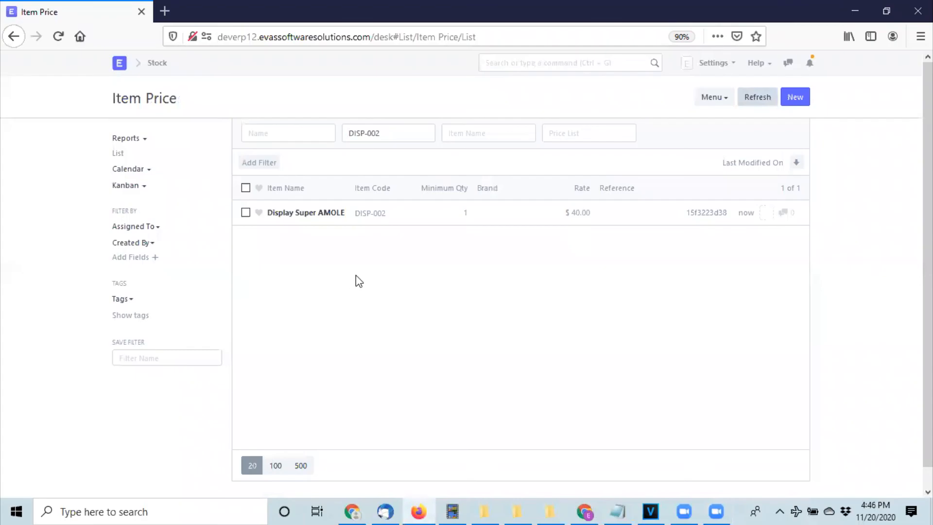
pyautogui.click(13, 37)
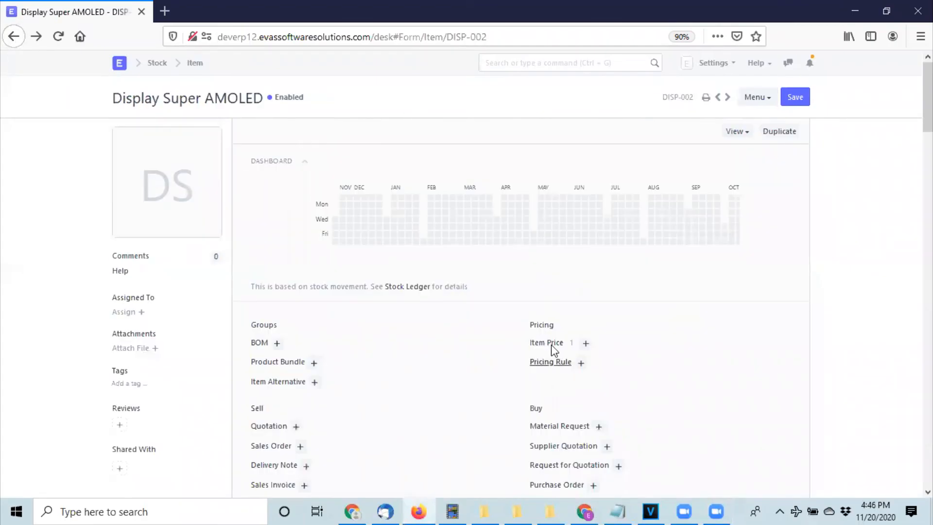
pyautogui.scroll(-2, 552, 361)
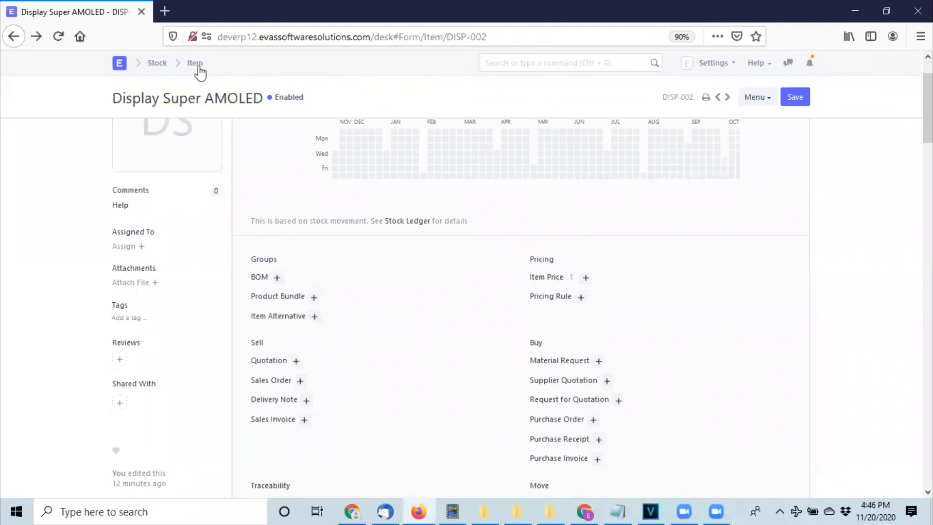